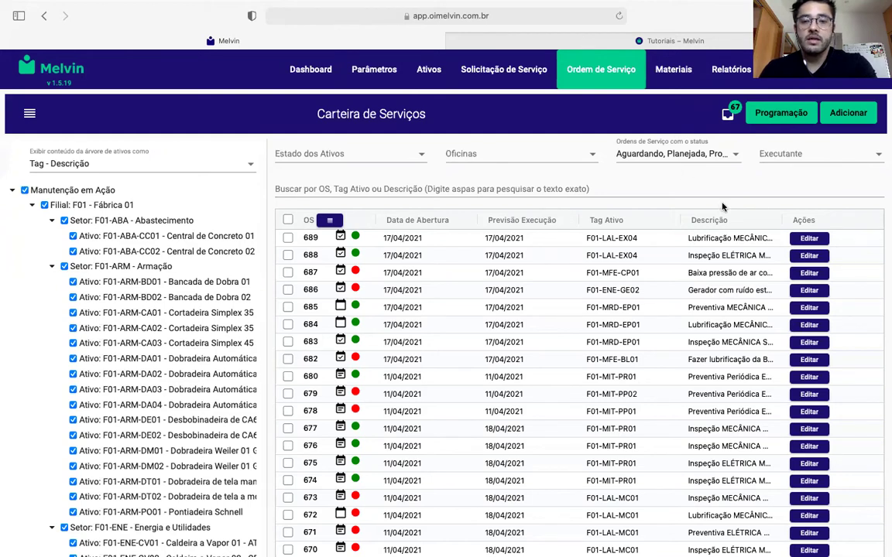
- Open the lubrication service order for asset F01-LAL-EX04 for editing and review its timeline, details and actions
click(812, 239)
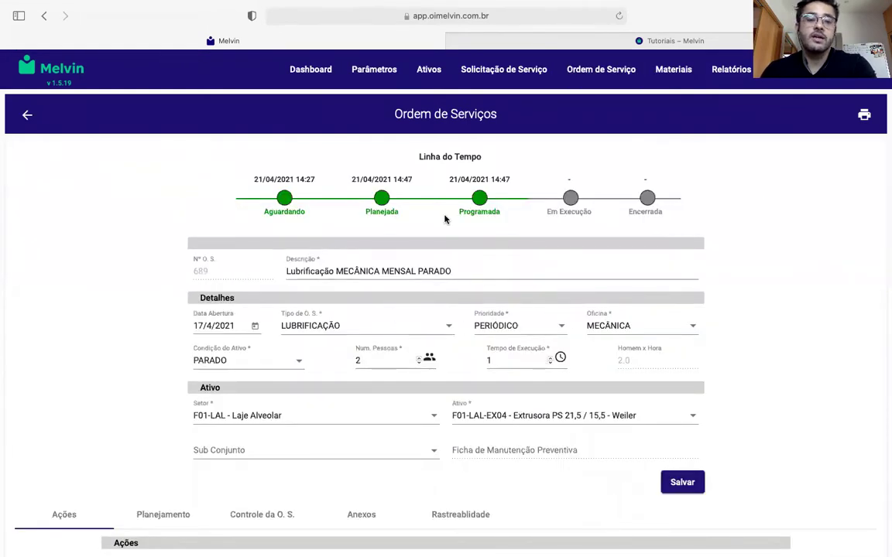
scroll(418, 225, down, 2)
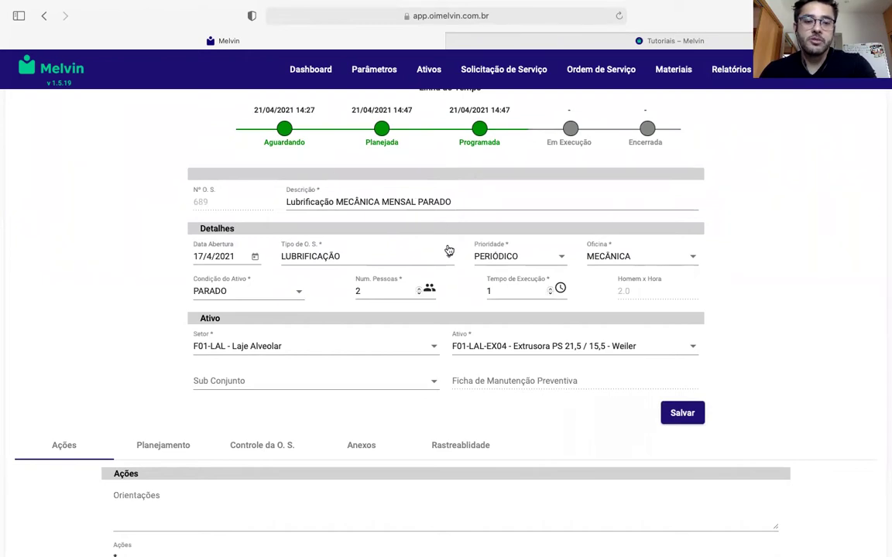
scroll(449, 250, down, 4)
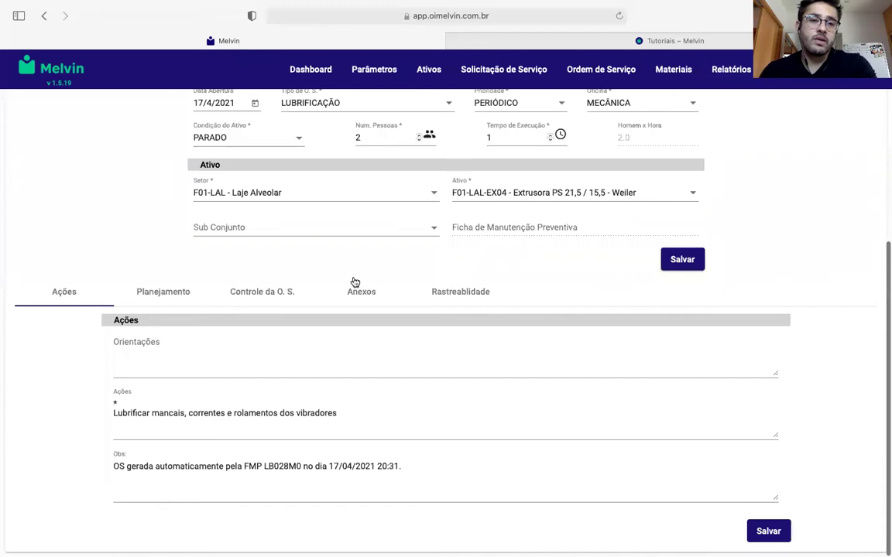
scroll(355, 282, up, 1)
scroll(341, 151, down, 1)
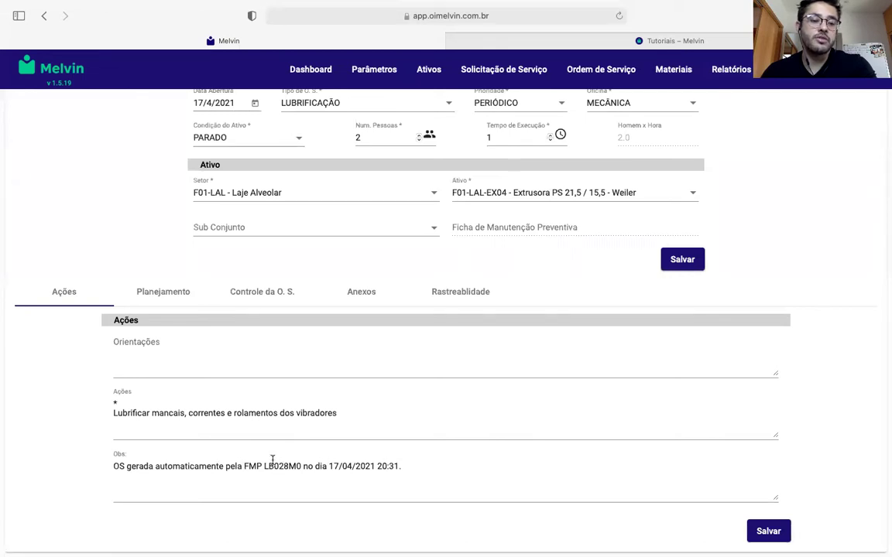
- Review the service order's planned resources, its Controle da O. S. section and its attachments
click(168, 290)
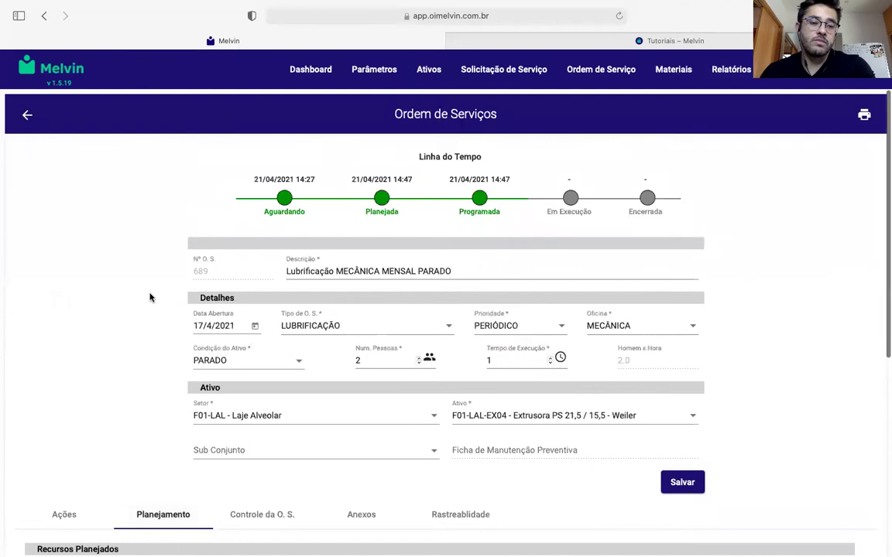
scroll(150, 297, down, 3)
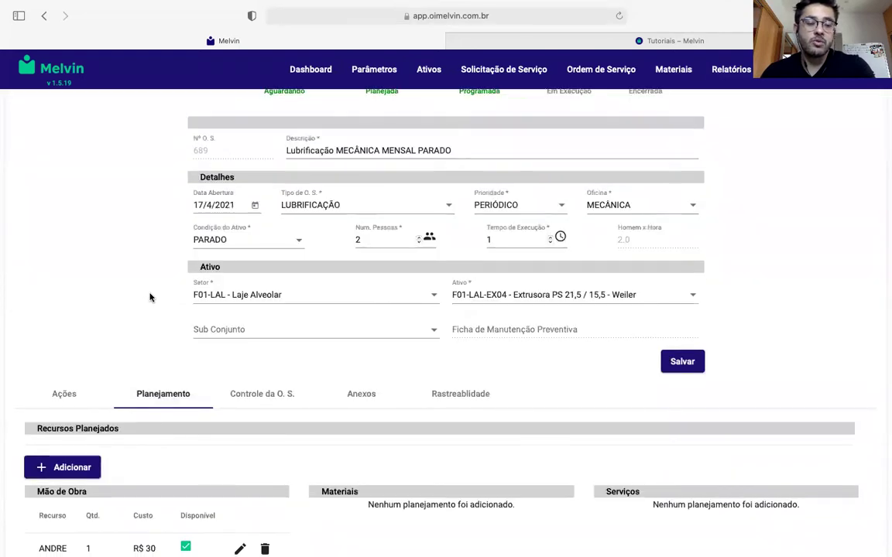
scroll(150, 297, down, 1)
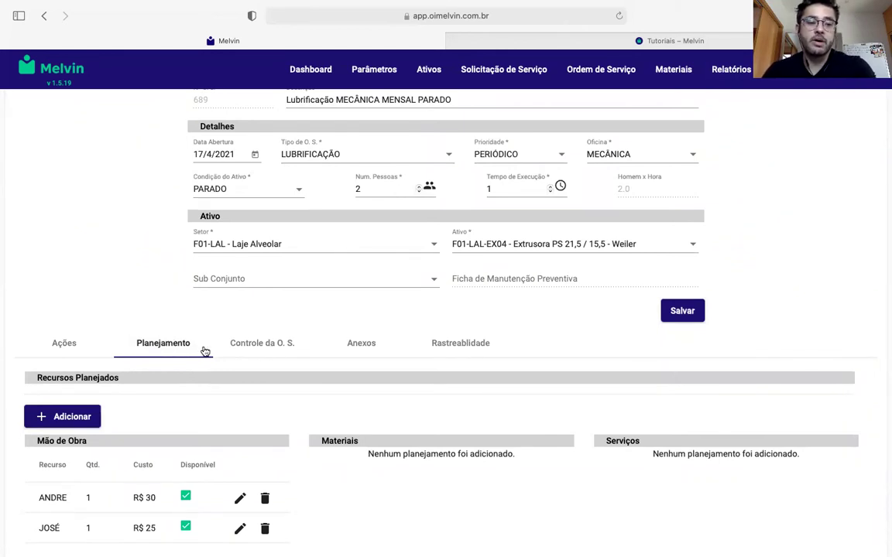
click(261, 345)
scroll(257, 347, down, 2)
scroll(262, 402, down, 2)
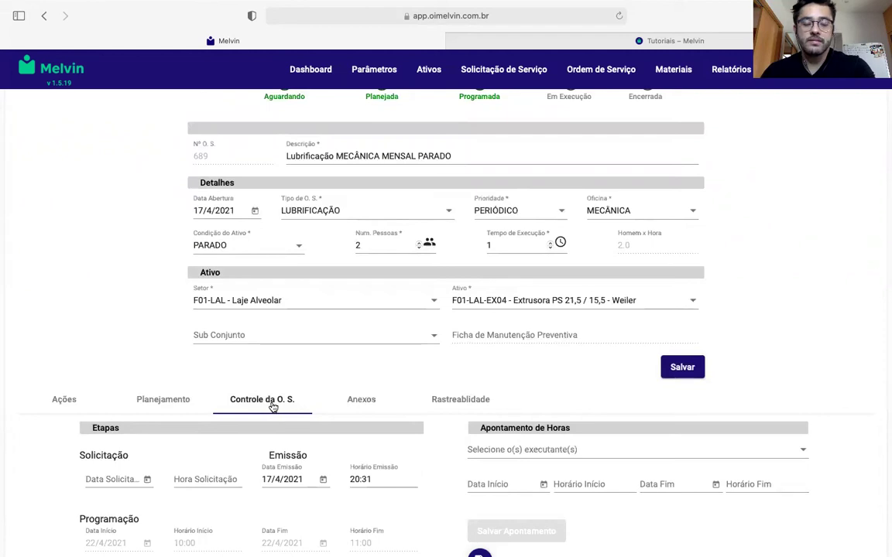
click(361, 399)
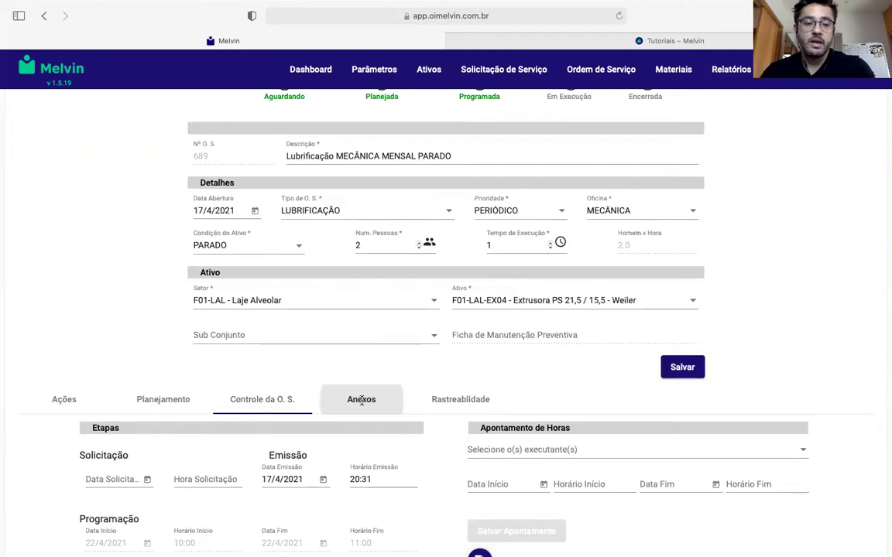
scroll(358, 355, down, 3)
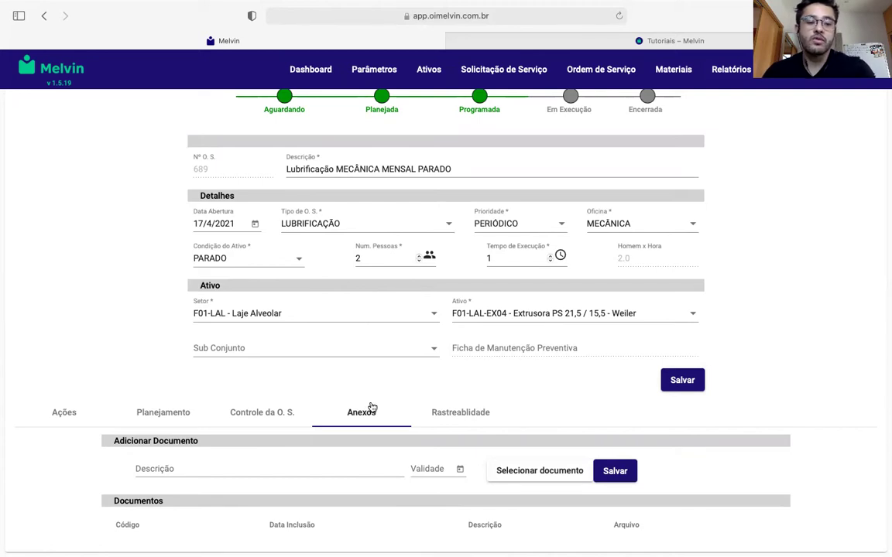
- In the order's traceability section, add the Bancada de Dobra 02 request "Substituí o disjuntor de acionamento" as the origin
click(455, 411)
scroll(446, 412, down, 5)
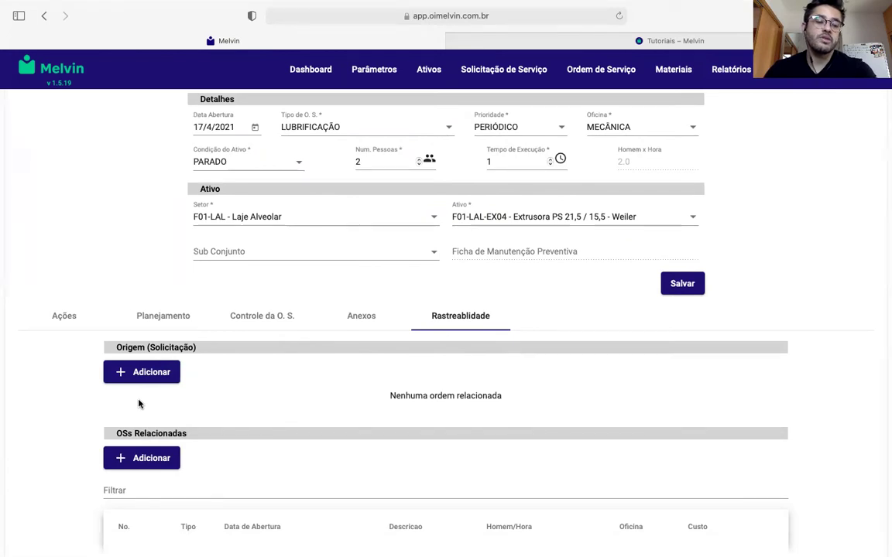
click(152, 373)
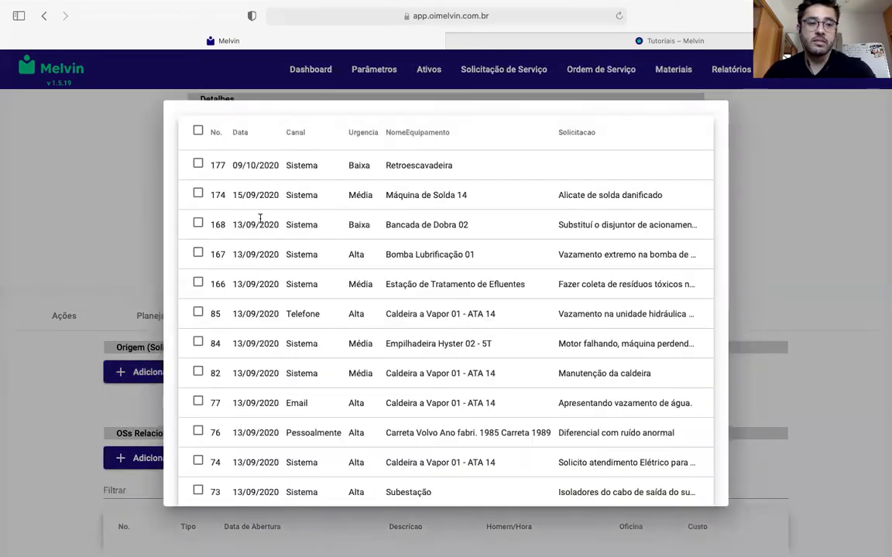
click(198, 223)
scroll(605, 403, down, 5)
scroll(606, 403, down, 10)
click(631, 471)
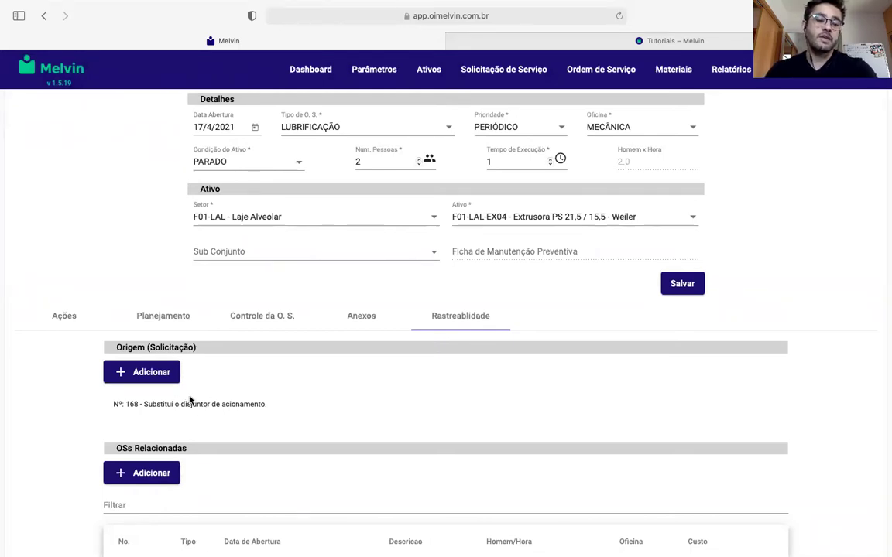
- Add the sixth order in the list, "Inspeção MECÂNICA MENSAL PARADO", as a related order and check the related orders table
scroll(154, 418, down, 2)
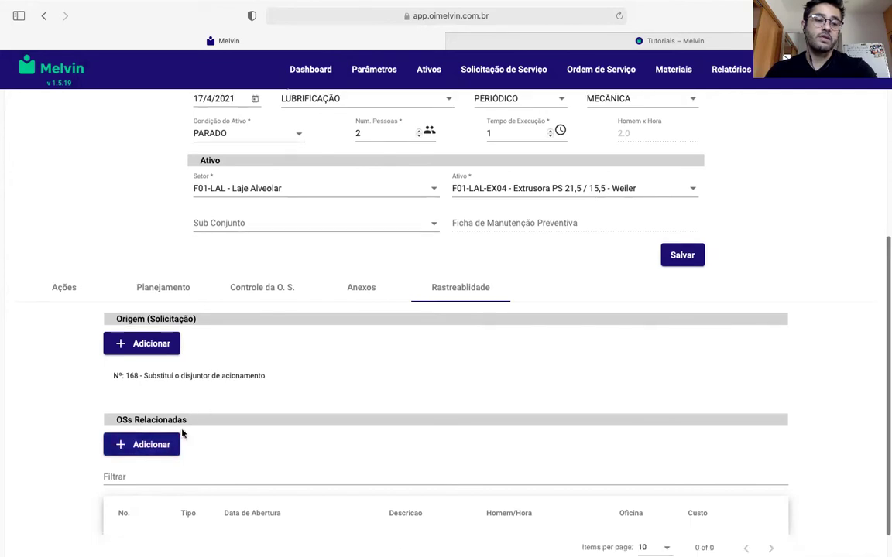
click(152, 411)
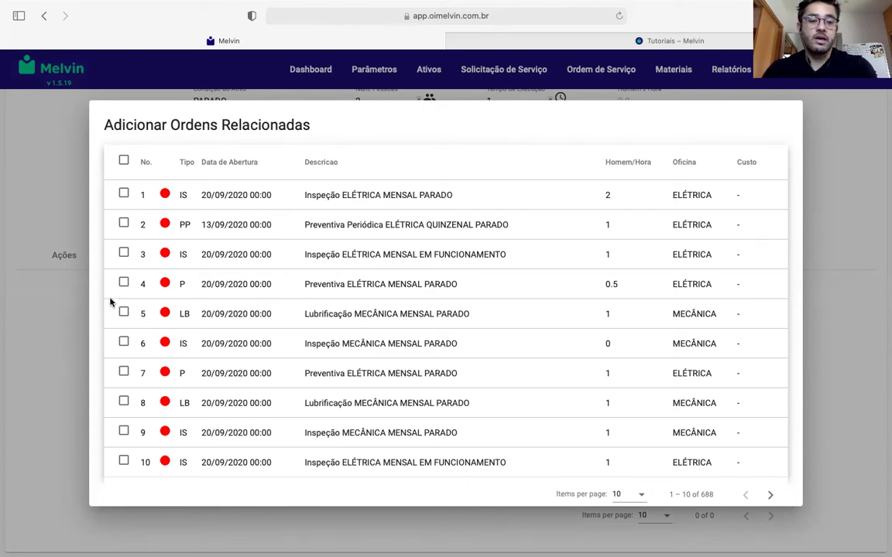
click(123, 343)
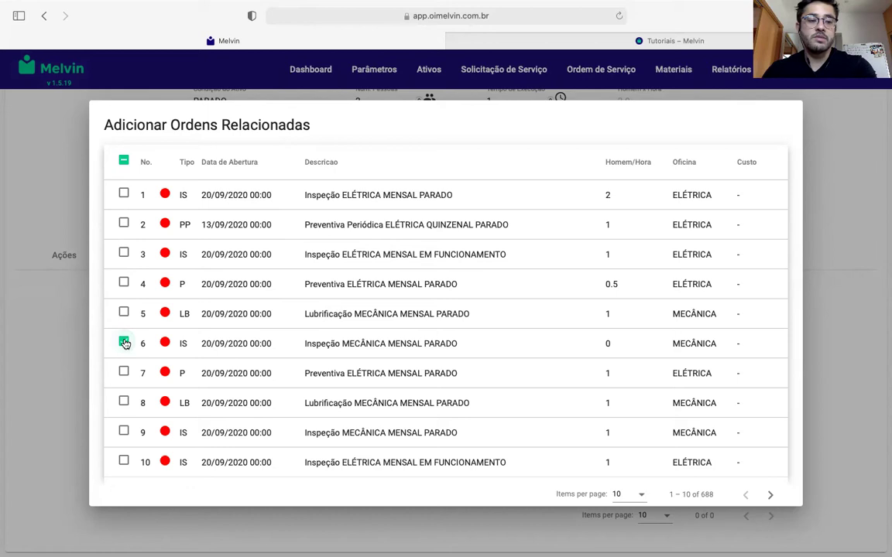
scroll(457, 370, down, 2)
click(765, 491)
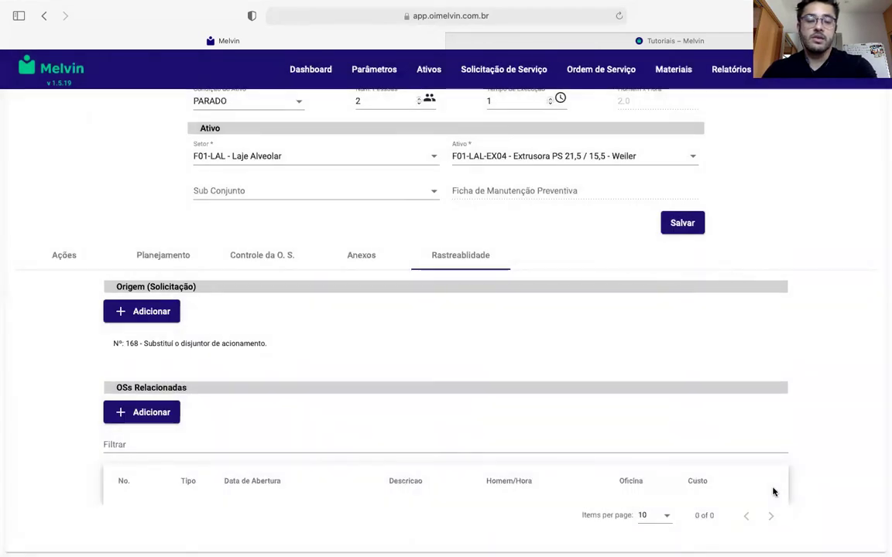
scroll(221, 476, up, 4)
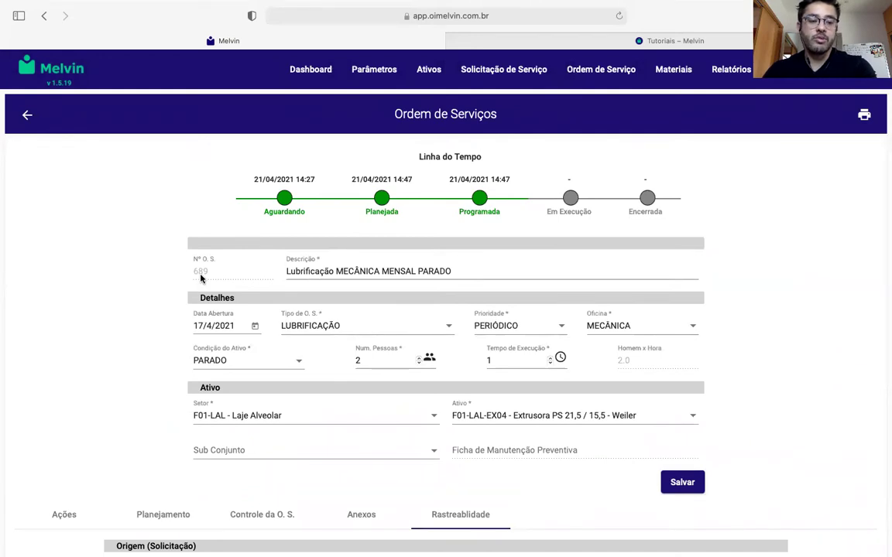
scroll(200, 278, down, 5)
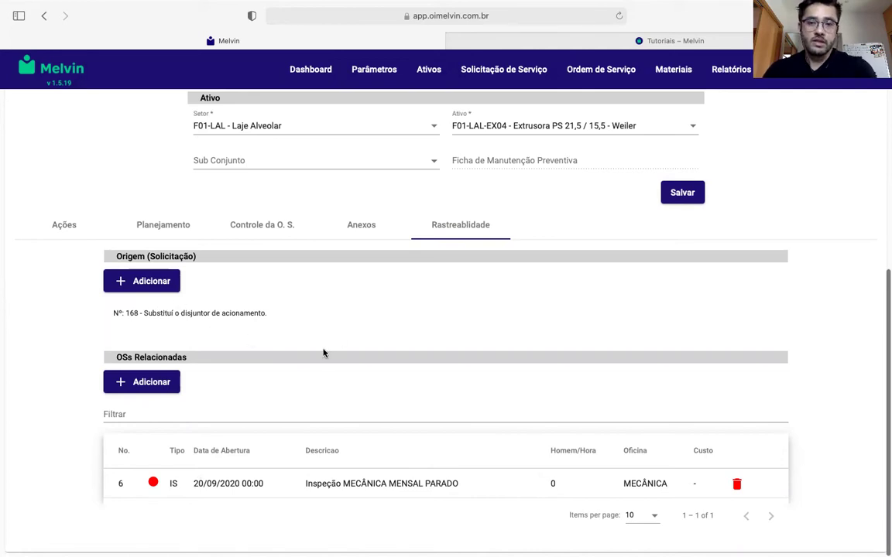
- Open the printable version of the service order, review its request, actions, planned resources and observations, and return to the order
scroll(323, 353, up, 5)
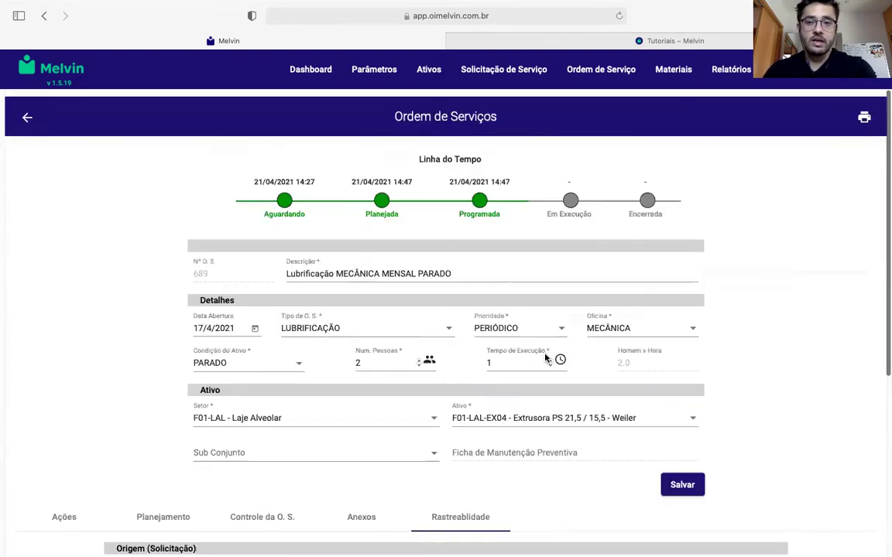
click(861, 117)
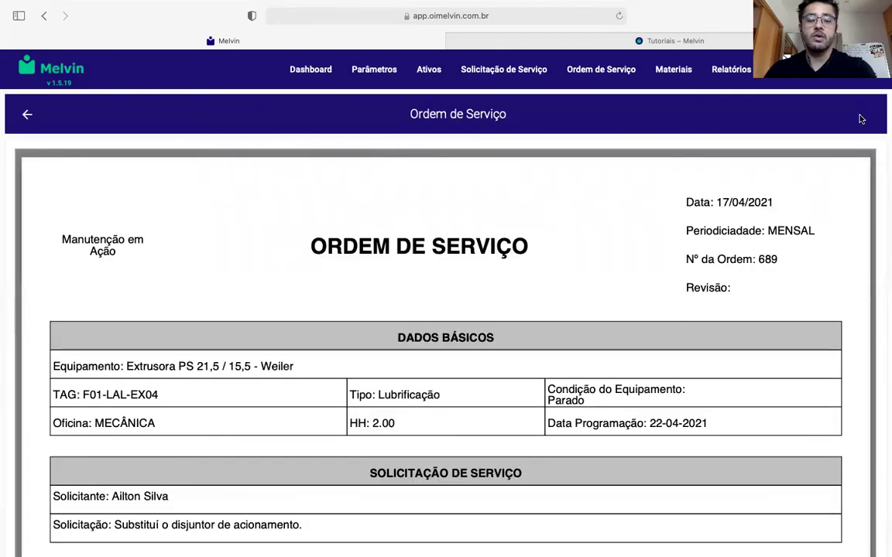
scroll(513, 218, down, 5)
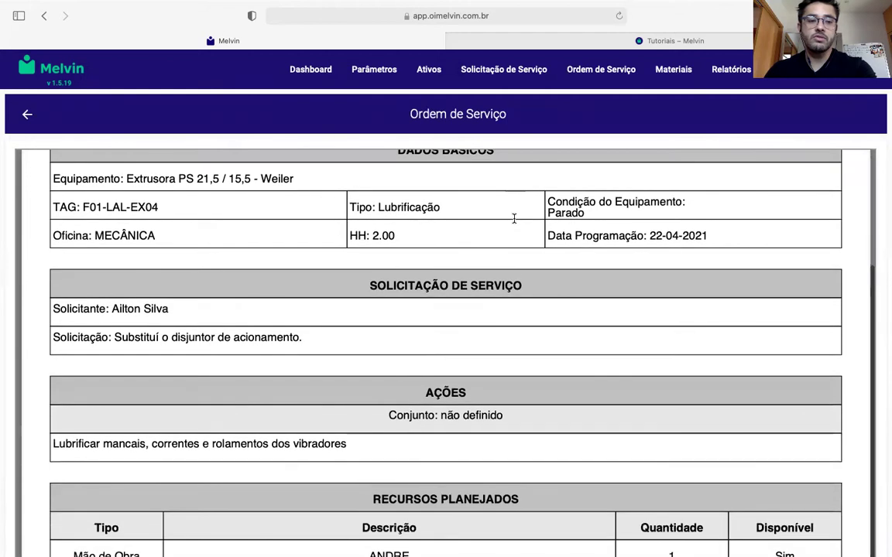
scroll(513, 218, down, 3)
scroll(514, 218, up, 2)
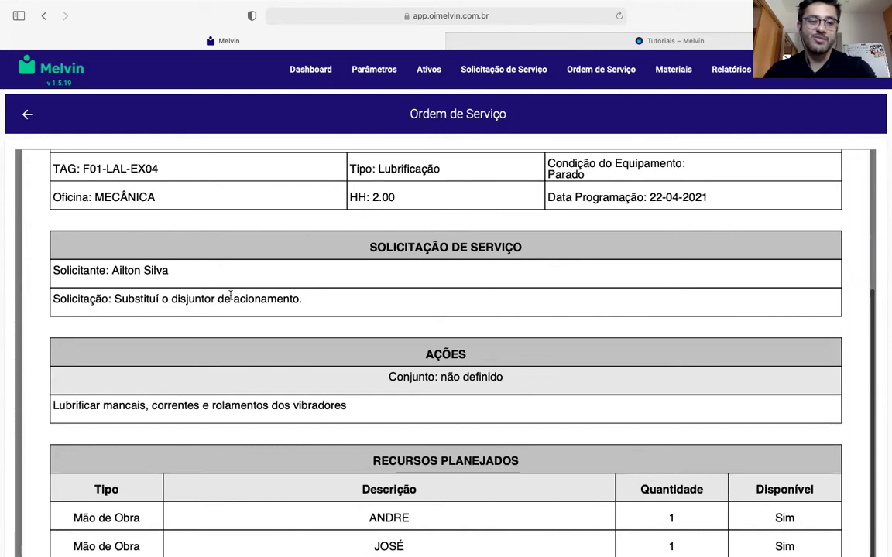
scroll(230, 297, down, 5)
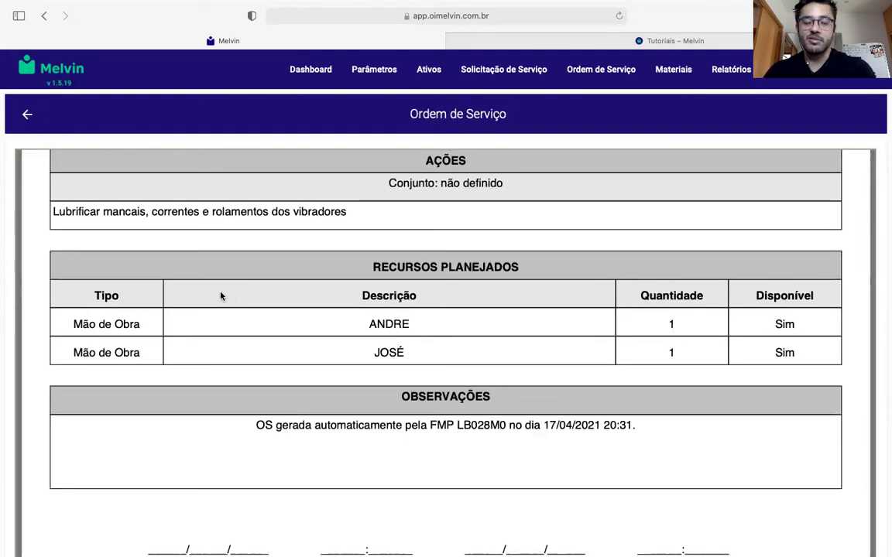
click(29, 116)
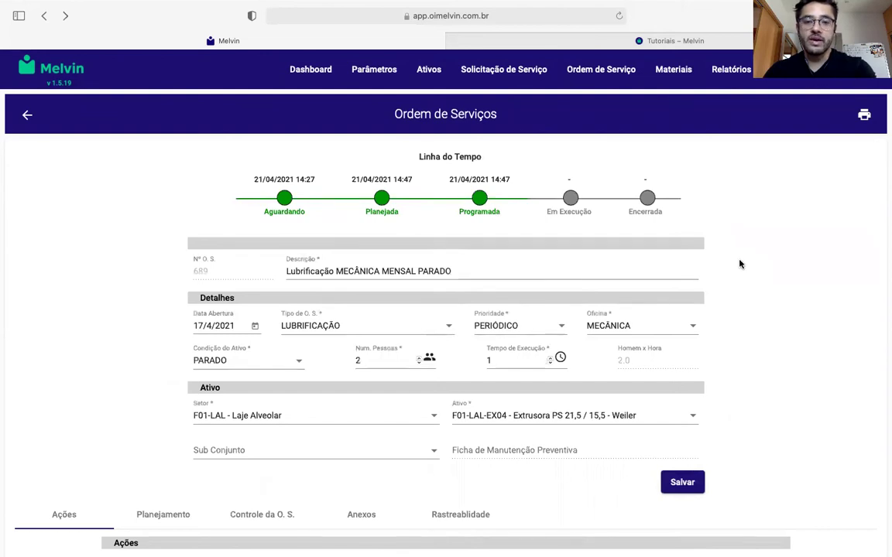
- Examine the stages and programmed dates in the order's Controle da O. S. section and compare them with the timeline
scroll(739, 264, down, 5)
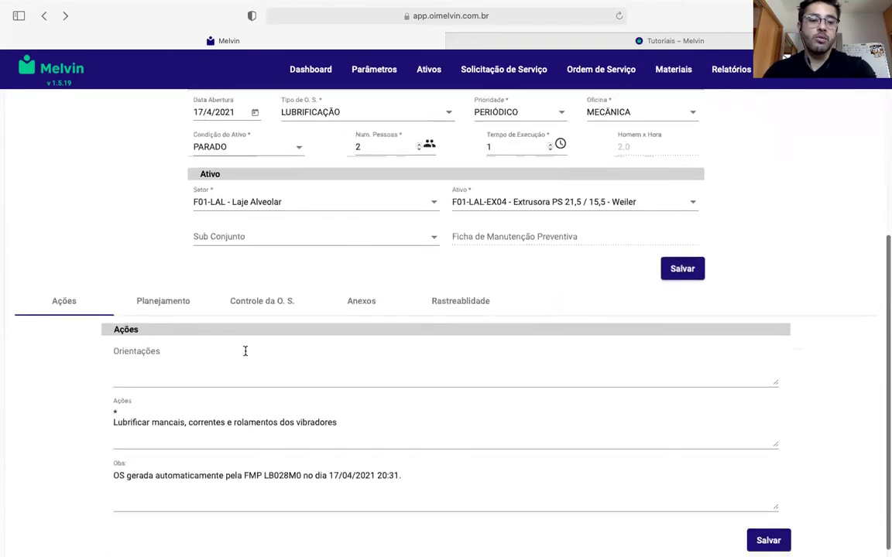
click(263, 299)
scroll(513, 300, down, 5)
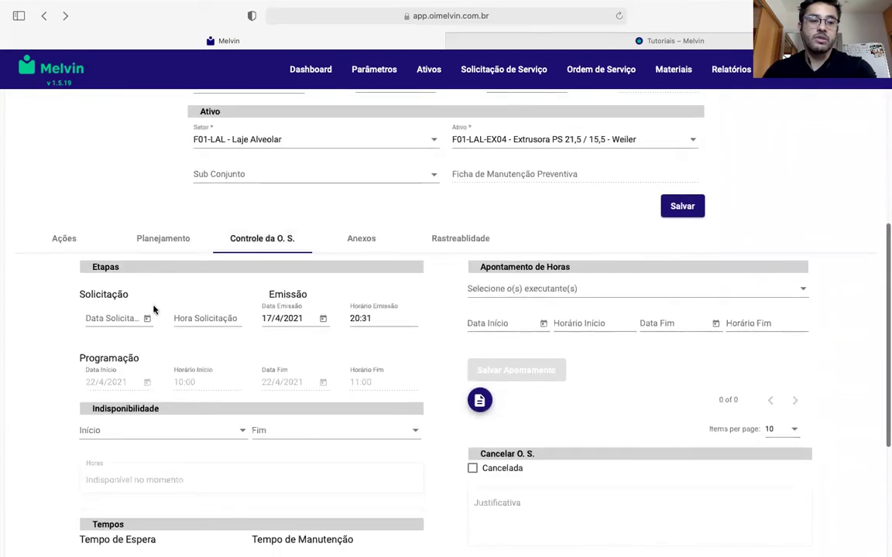
scroll(232, 294, down, 1)
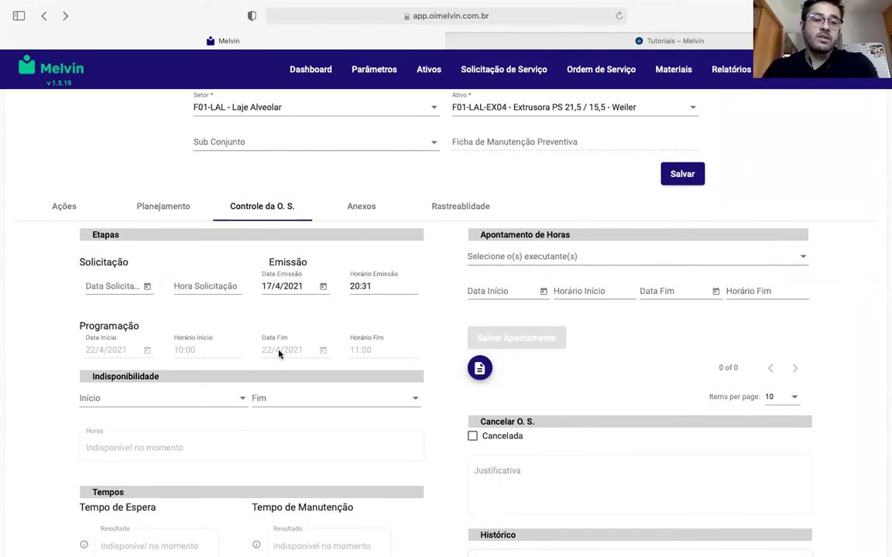
scroll(227, 330, down, 1)
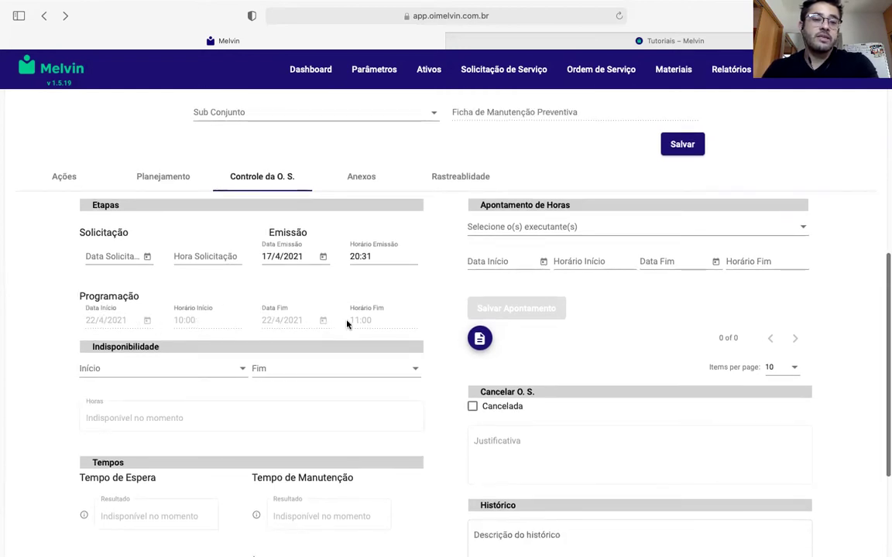
scroll(345, 323, up, 3)
scroll(412, 244, up, 1)
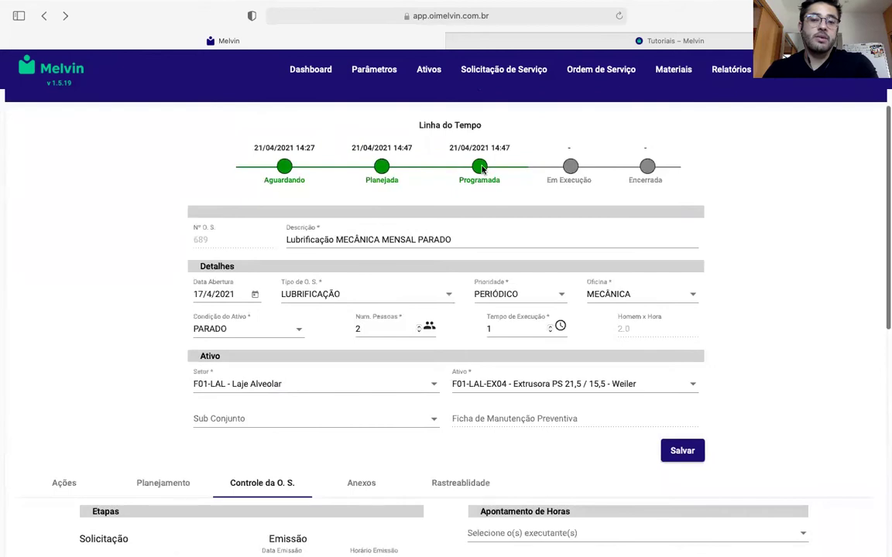
scroll(420, 192, down, 3)
scroll(237, 330, down, 1)
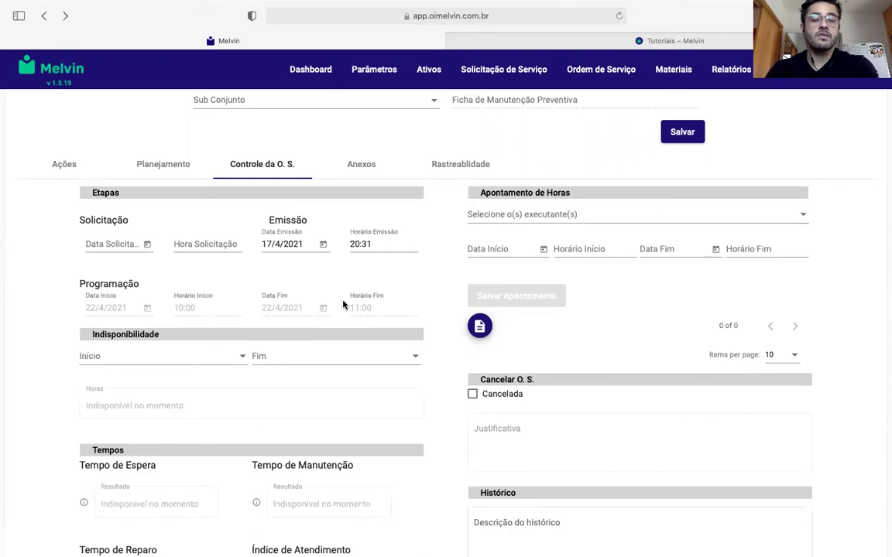
- Select the first two listed workers as executors for the order's Apontamento de Horas
click(542, 216)
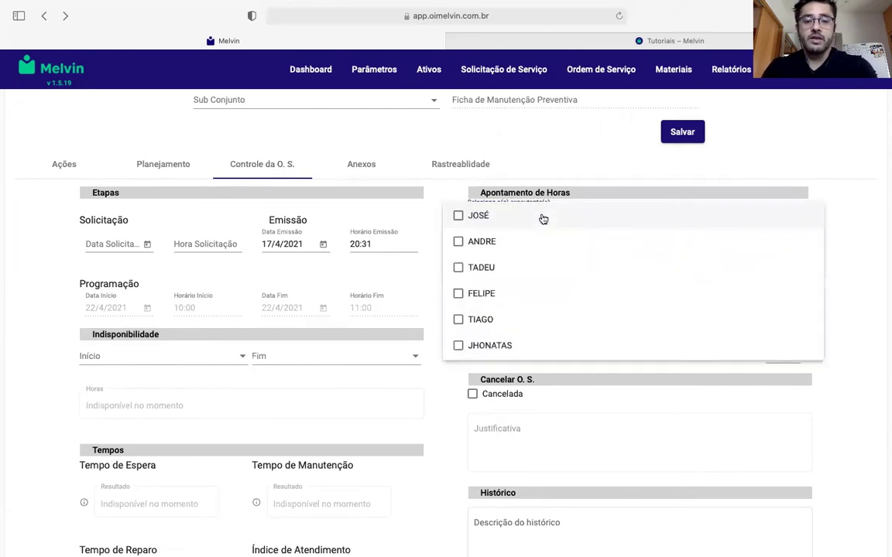
click(458, 215)
click(458, 242)
click(452, 185)
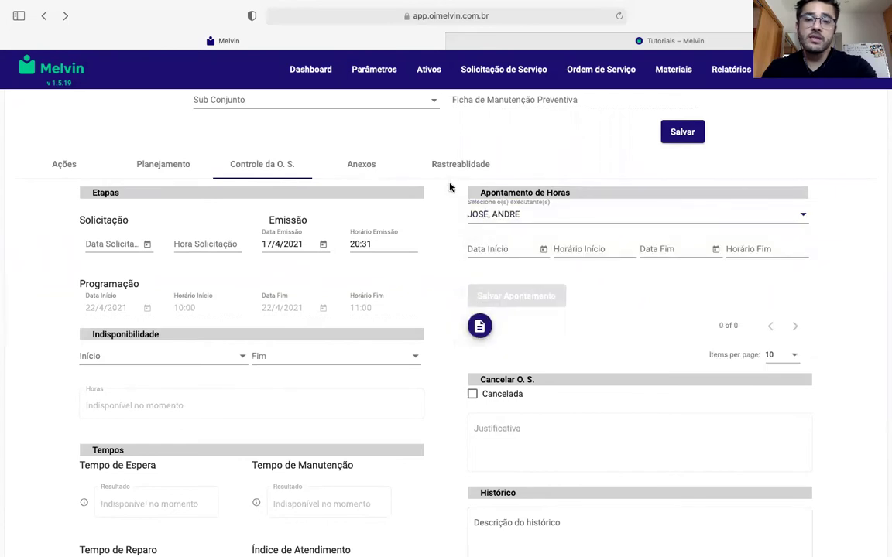
- Log the two selected executors' hours from 19/4/2021 08:00 to 19/4/2021 10:00 and save the entry
click(543, 248)
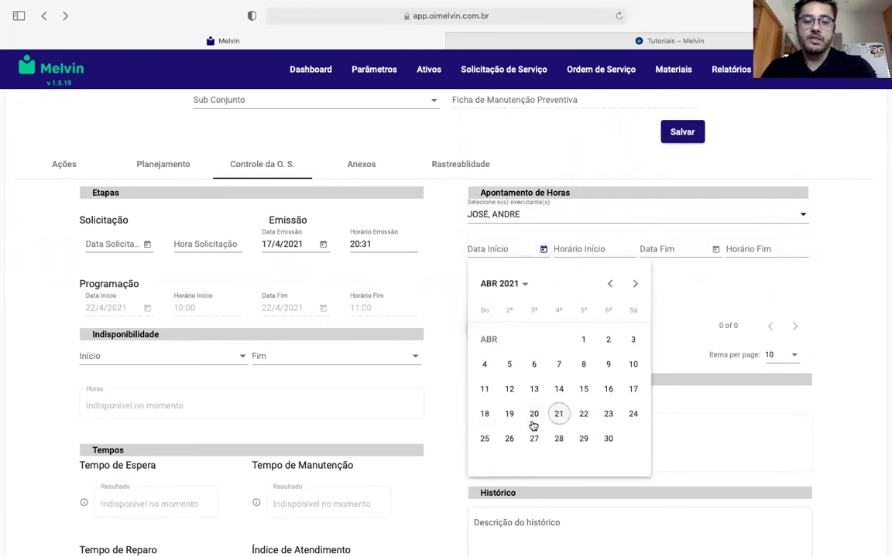
click(510, 413)
click(583, 249)
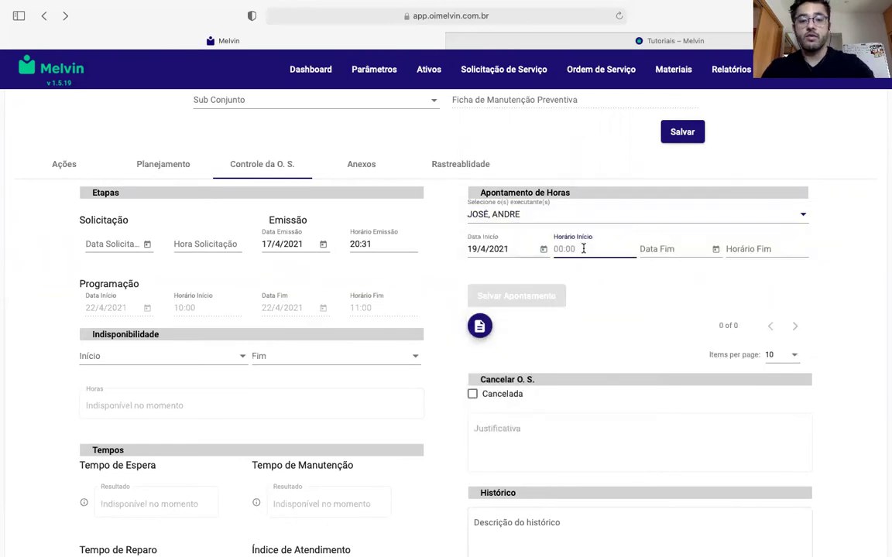
text(08:00)
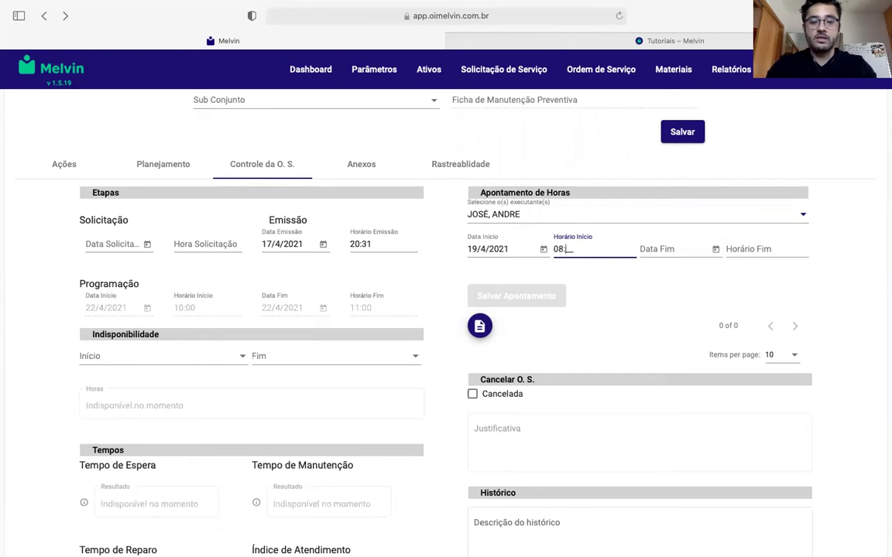
click(715, 249)
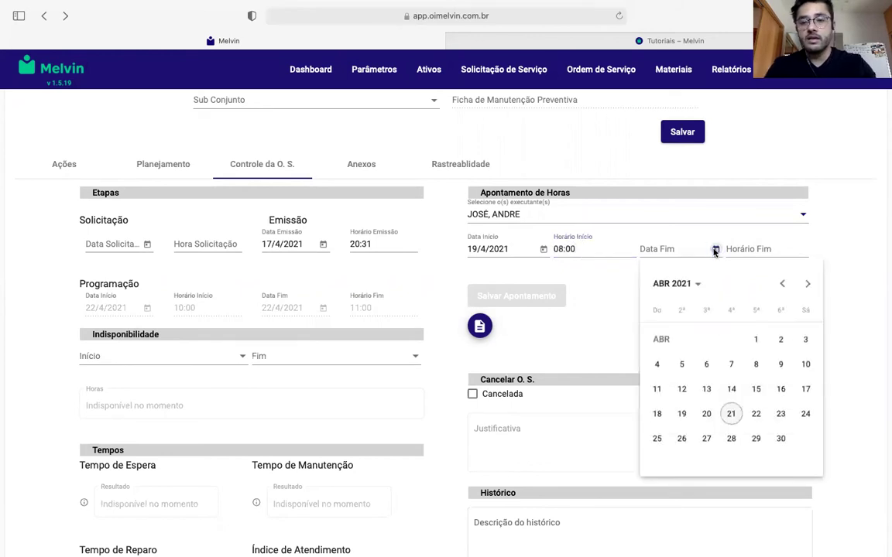
click(681, 414)
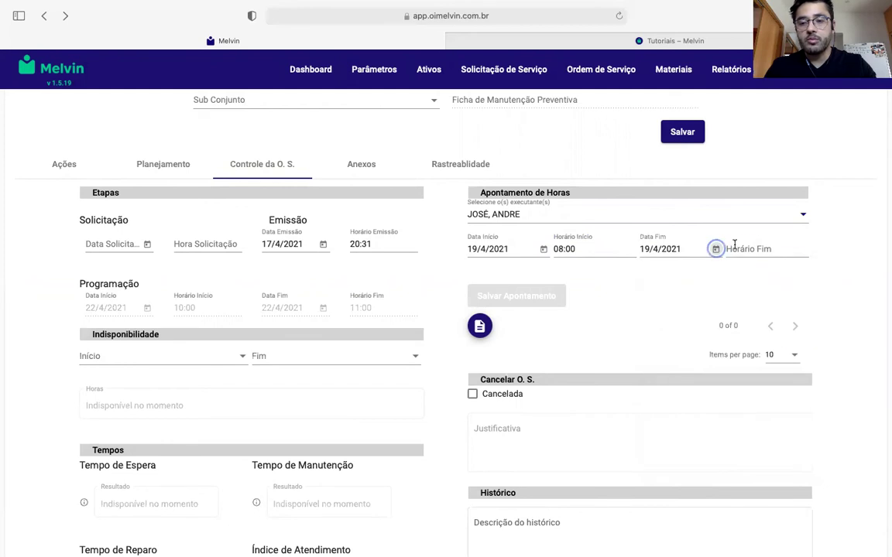
key(Tab)
text(10:00)
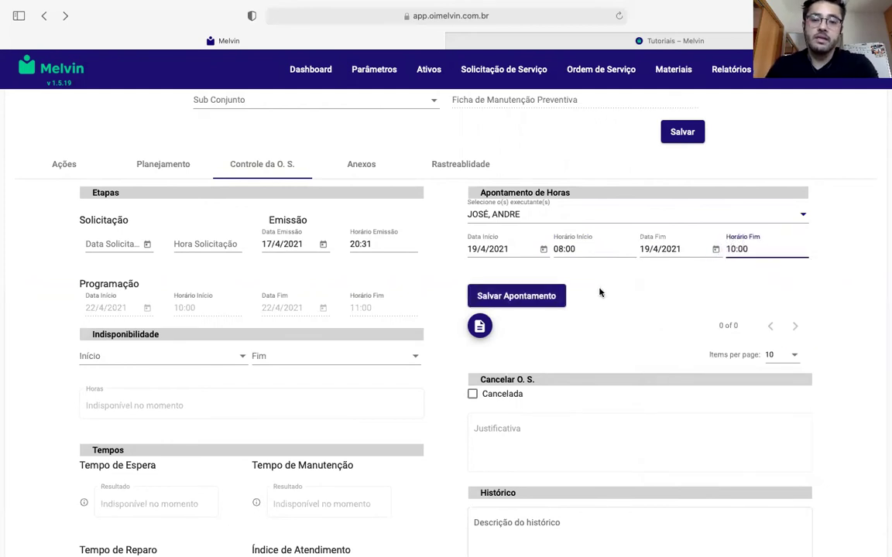
click(546, 297)
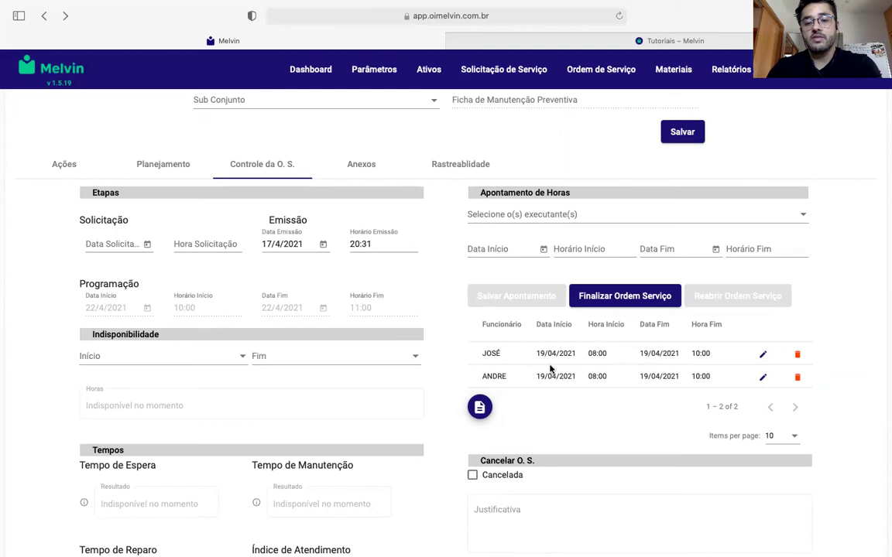
- Start another hours entry for the first listed worker, with start date 19/4/2021 and start time 13:00
click(541, 213)
click(471, 215)
key(Escape)
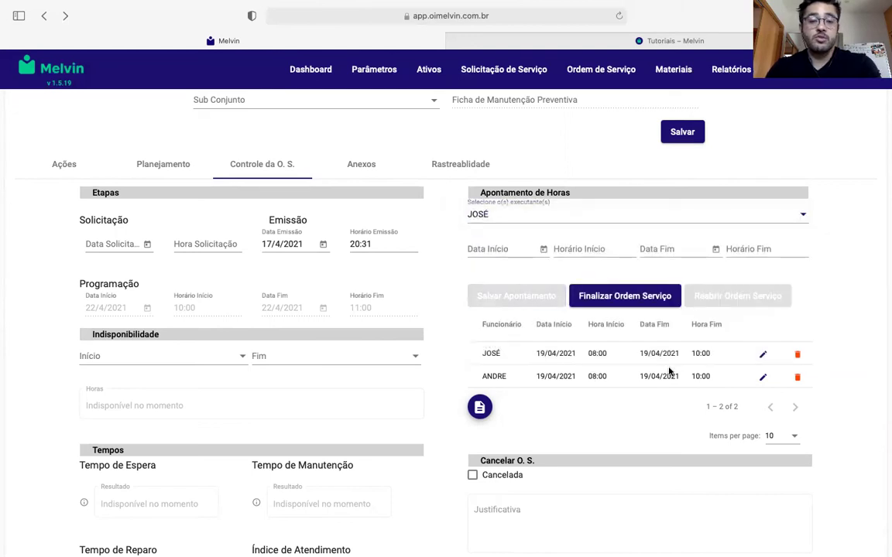
click(543, 248)
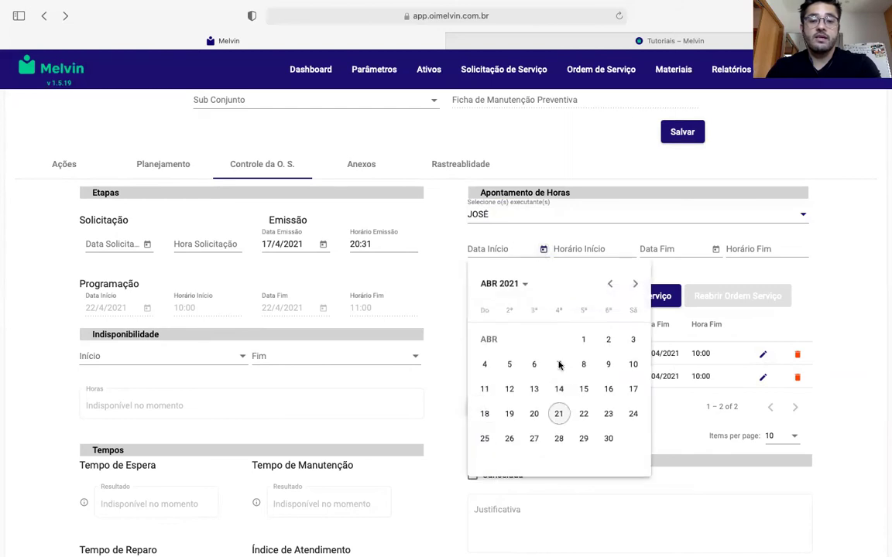
click(509, 413)
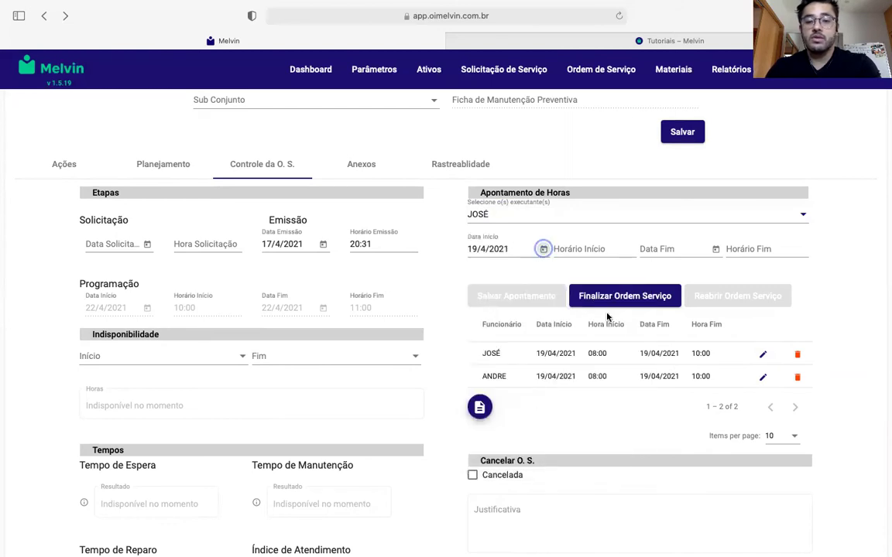
click(597, 246)
text(13:)
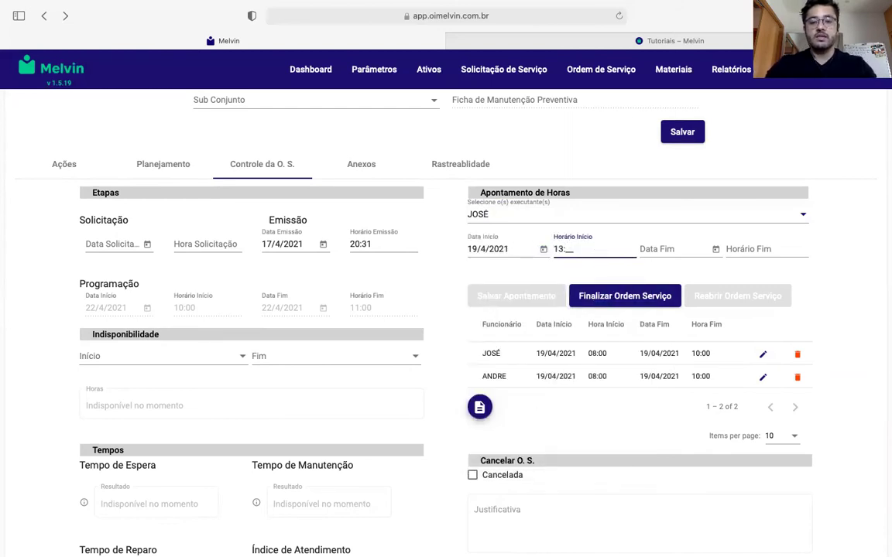
text(00)
- Set the entry's end to 19/4/2021 at 15:00 and save the hours entry
click(715, 248)
click(678, 414)
click(750, 248)
text(1500)
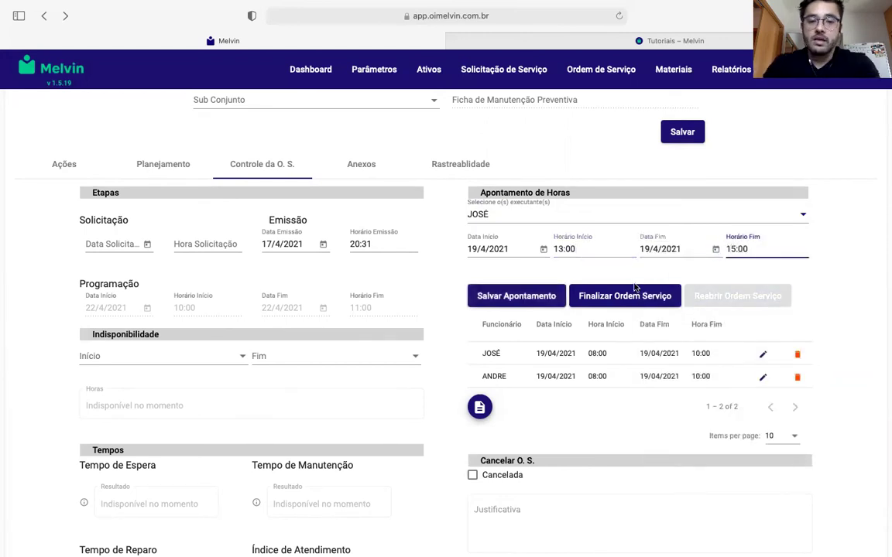
click(527, 302)
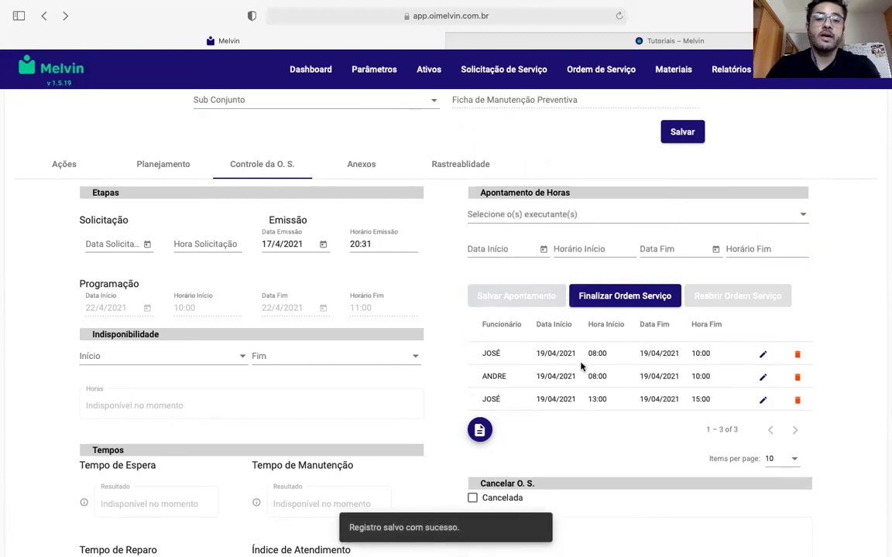
- Start an hours entry for the third listed worker, with start date 20/4/2021 and start time 08:00
click(566, 212)
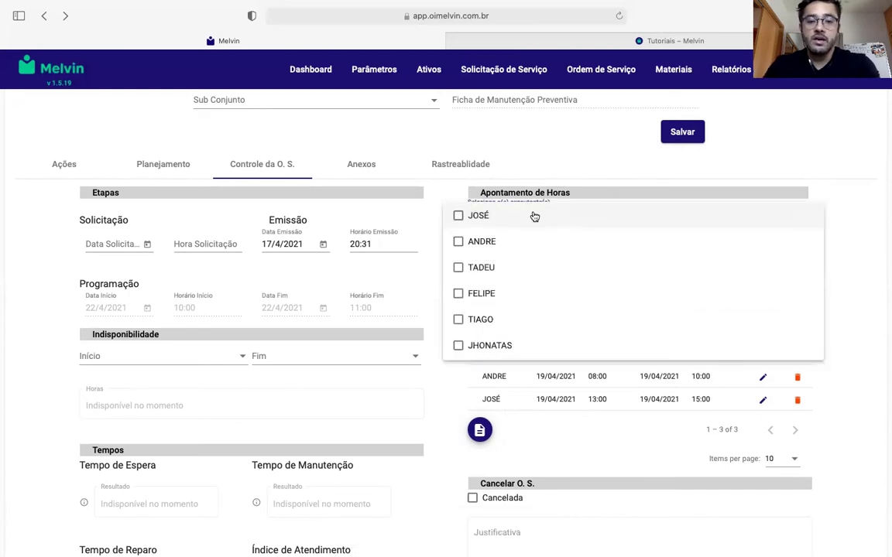
click(458, 267)
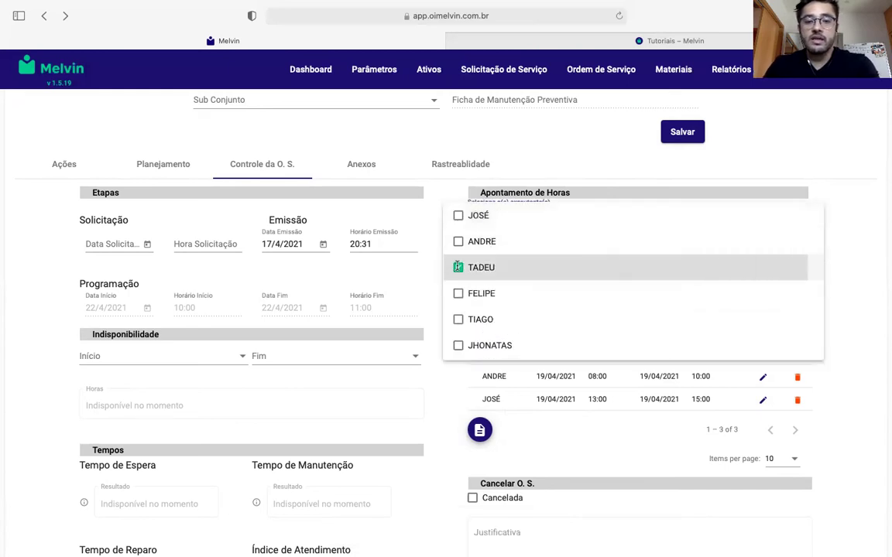
click(461, 183)
click(543, 249)
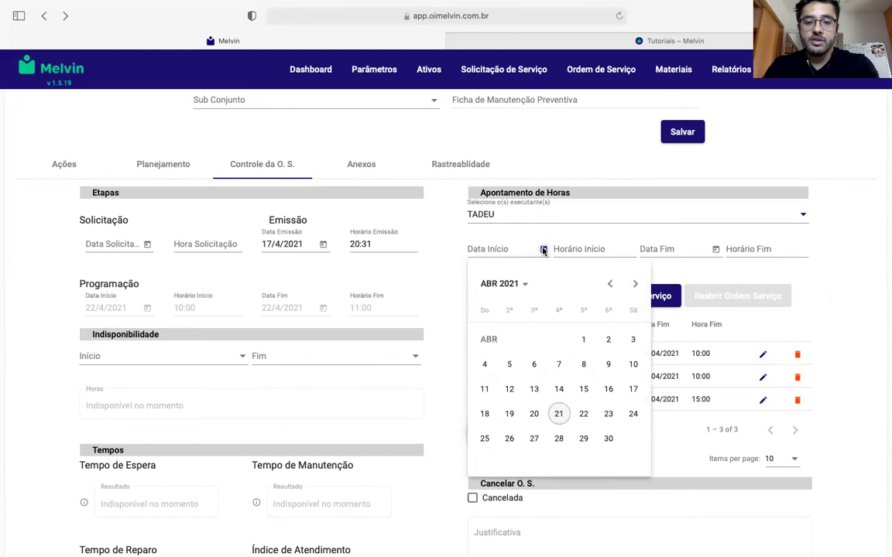
click(534, 414)
click(586, 248)
text(0800)
- Set the third worker's end to 20/4/2021 at 13:00, save the entry and check the recorded hours table
click(681, 248)
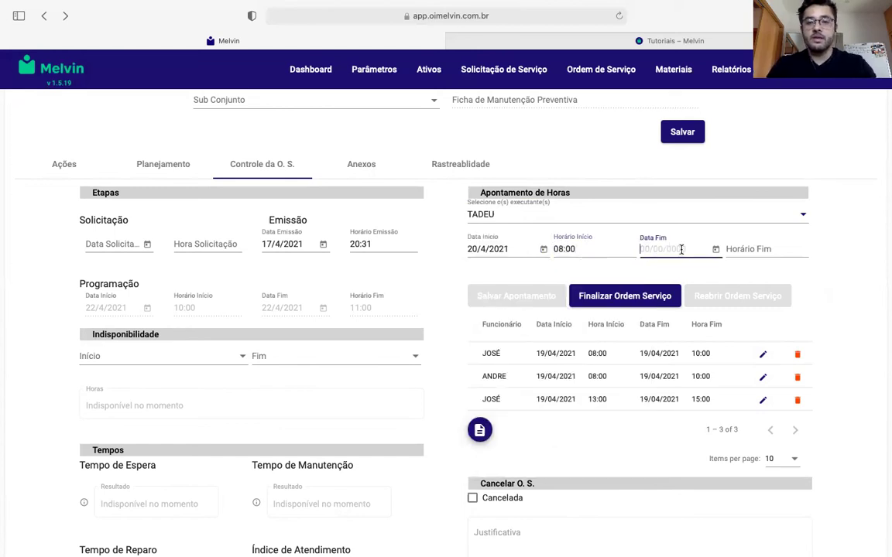
click(715, 248)
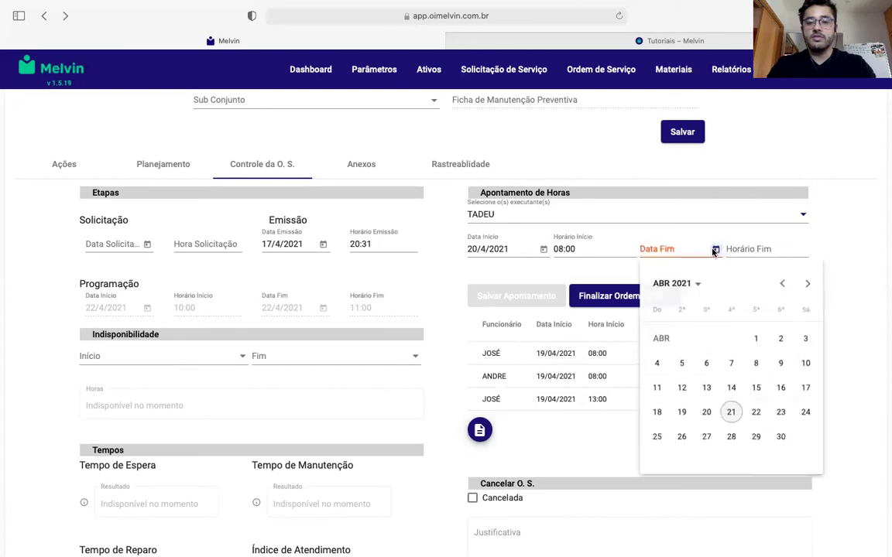
click(705, 414)
click(750, 248)
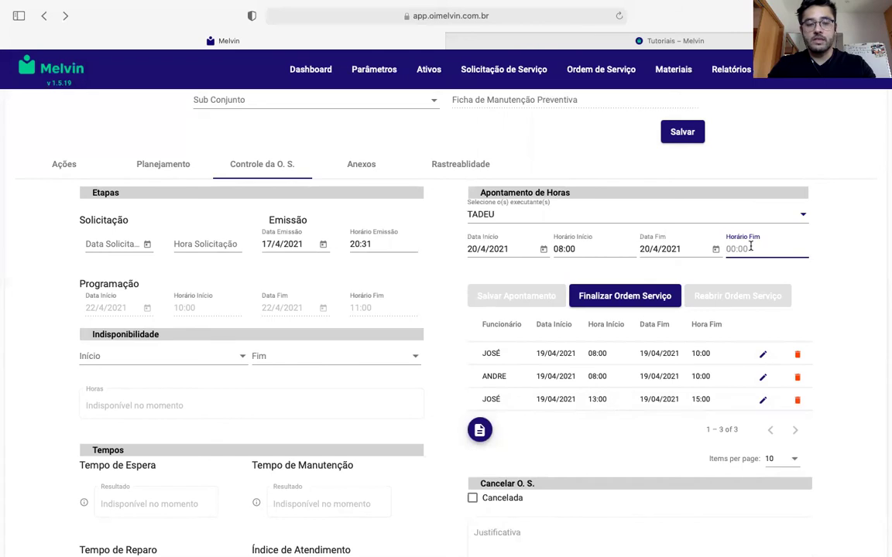
text(1300)
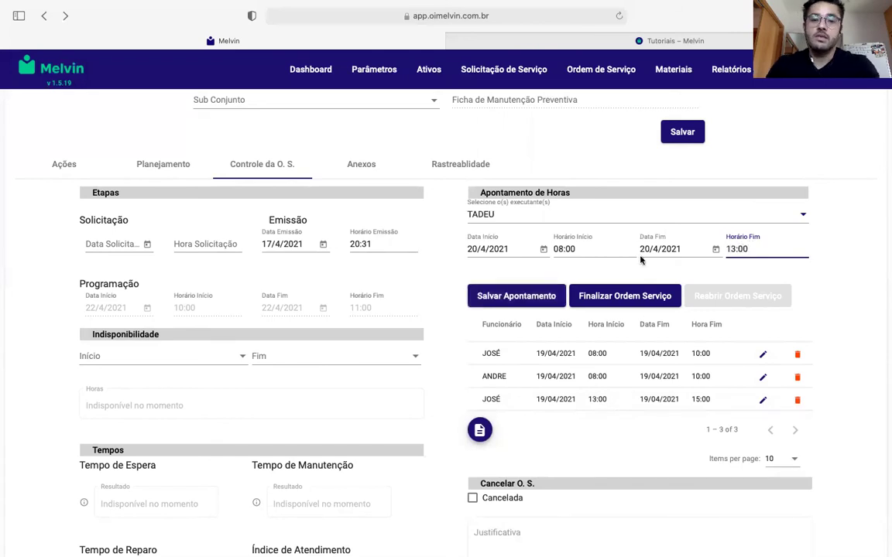
click(516, 296)
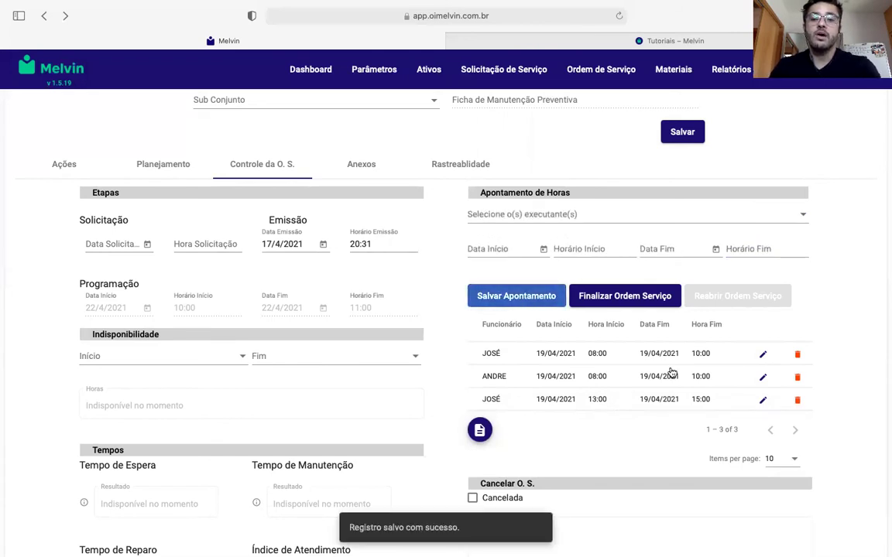
scroll(623, 387, down, 1)
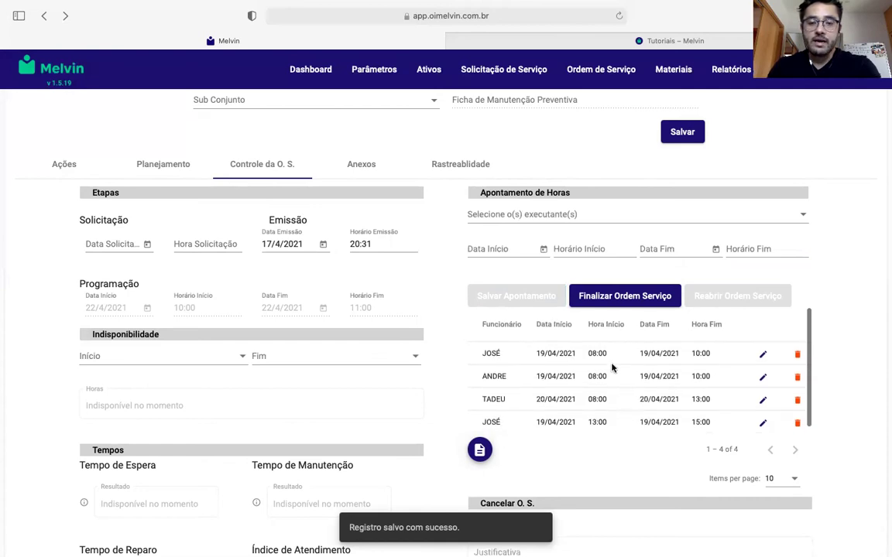
scroll(610, 369, down, 1)
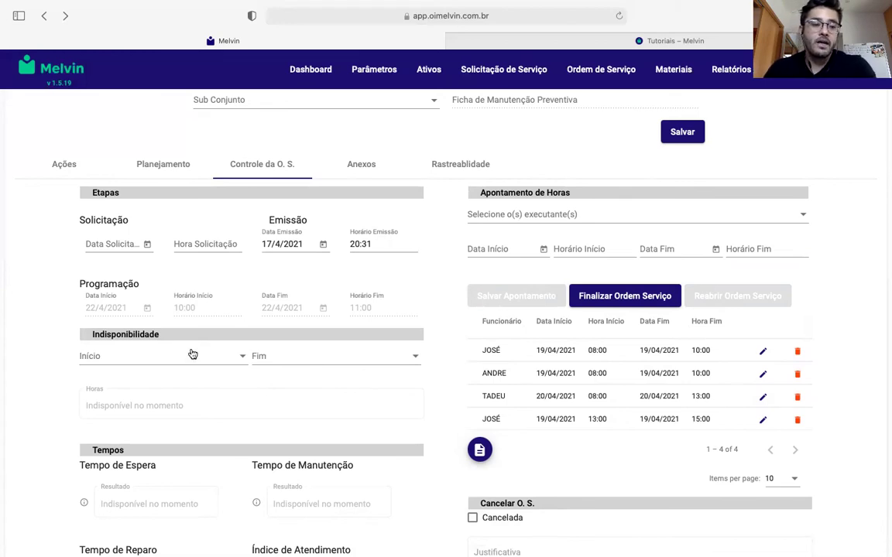
- Set the order's Indisponibilidade to start at Início Execução and end at Final Execução
click(164, 356)
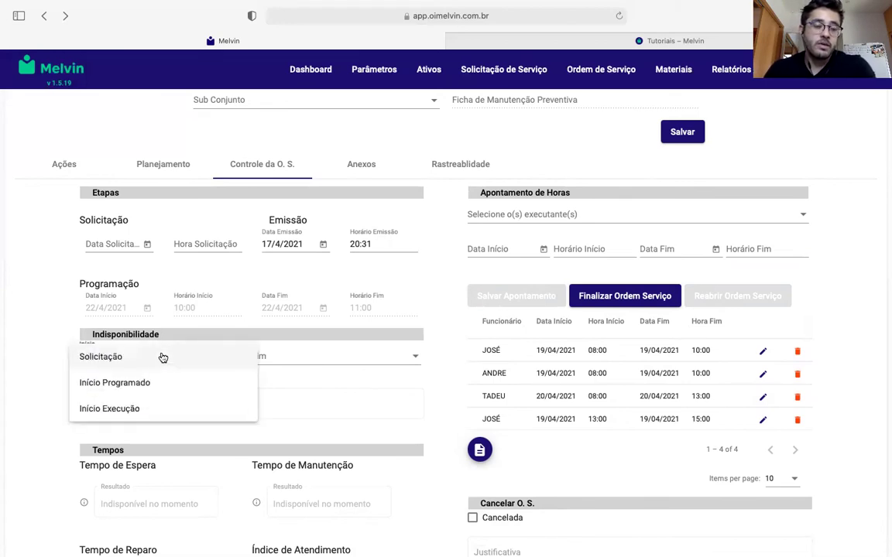
click(143, 411)
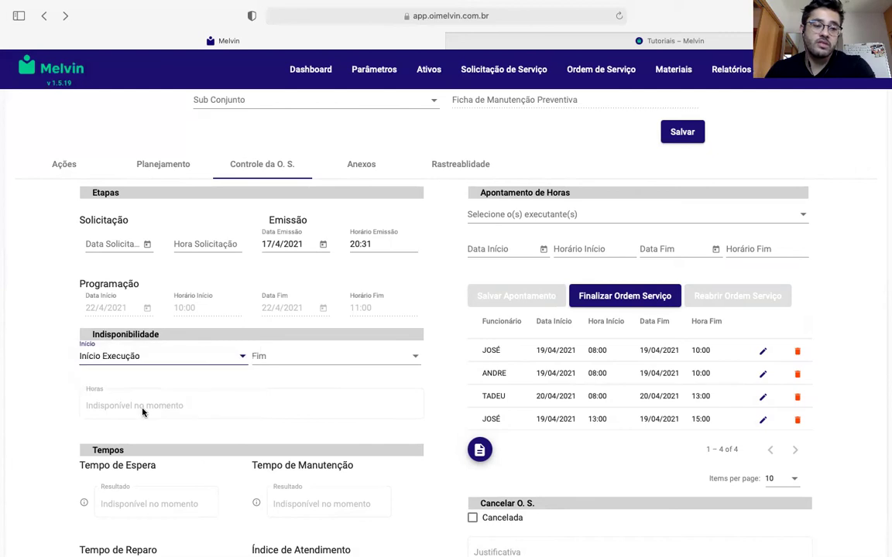
click(180, 358)
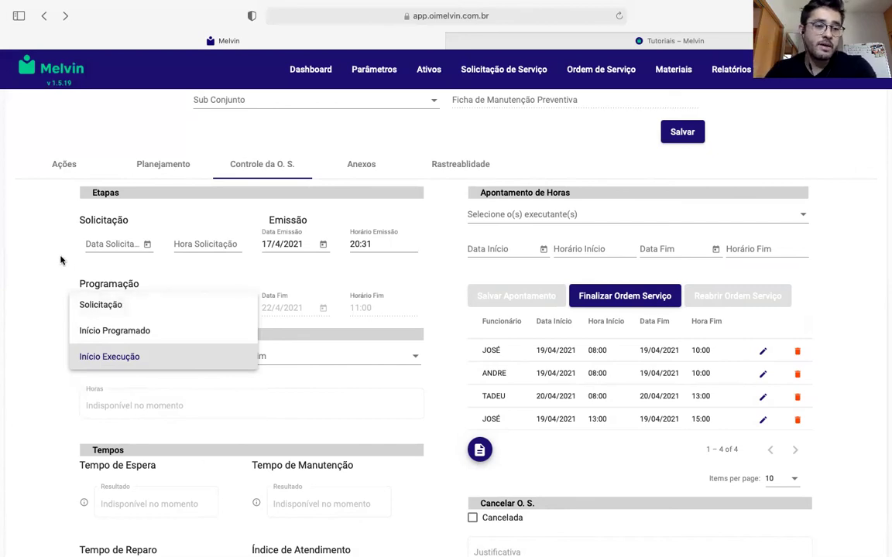
click(57, 235)
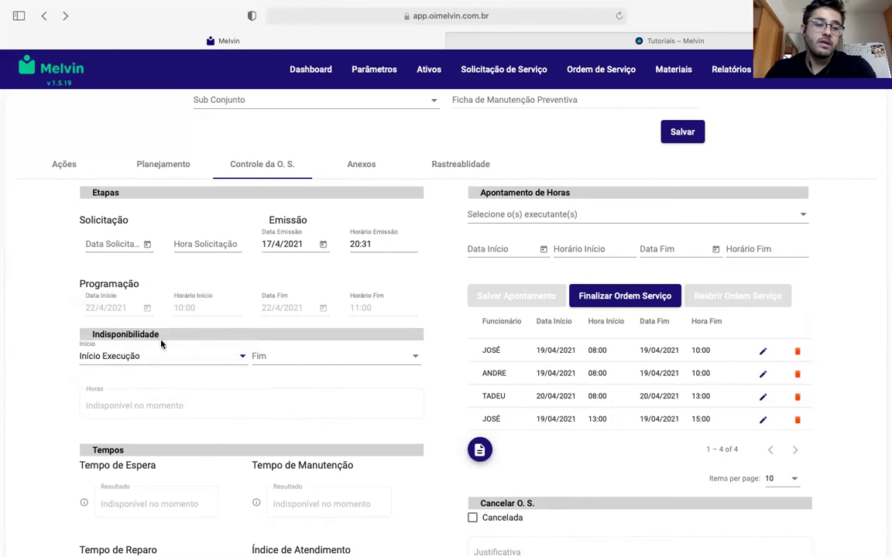
click(150, 360)
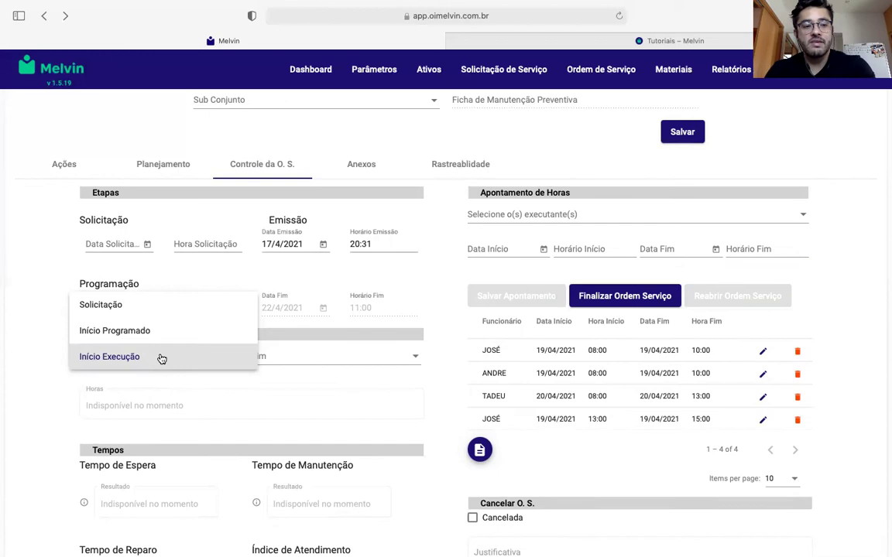
click(152, 359)
click(324, 358)
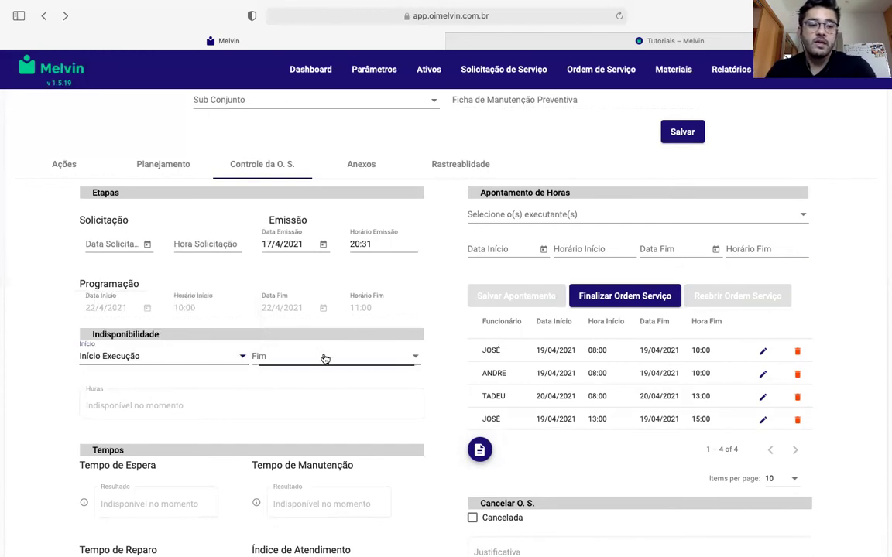
click(298, 358)
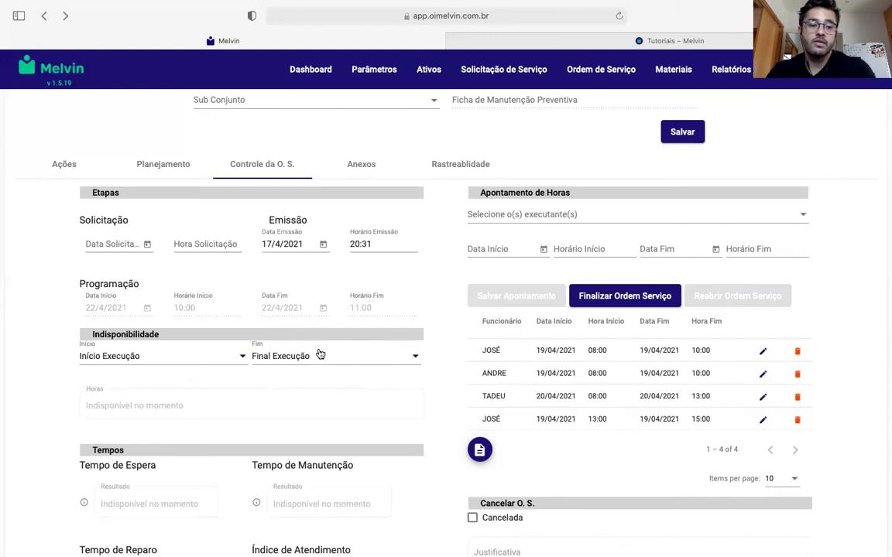
- Examine the Tempos indicators and their explanations, the recorded hours, and the Cancelar O. S. and Histórico sections
scroll(336, 371, down, 3)
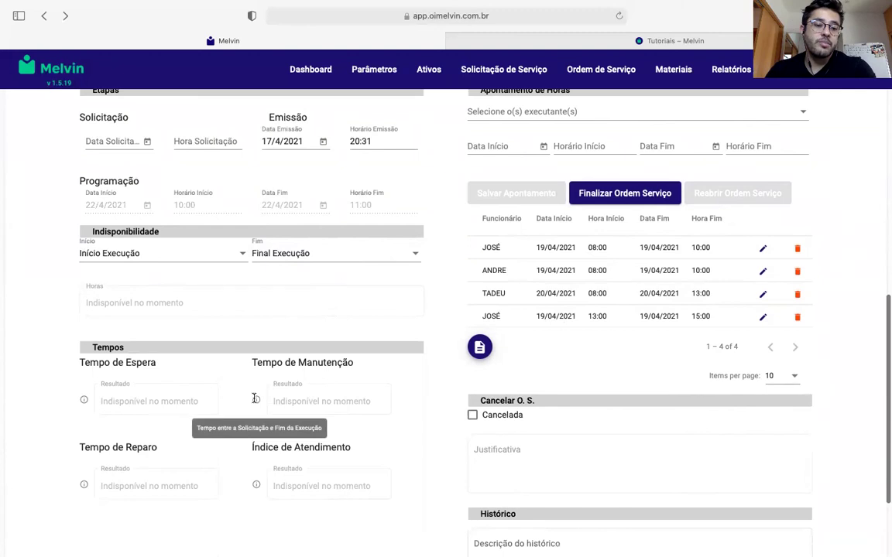
scroll(238, 392, down, 1)
scroll(238, 392, down, 1)
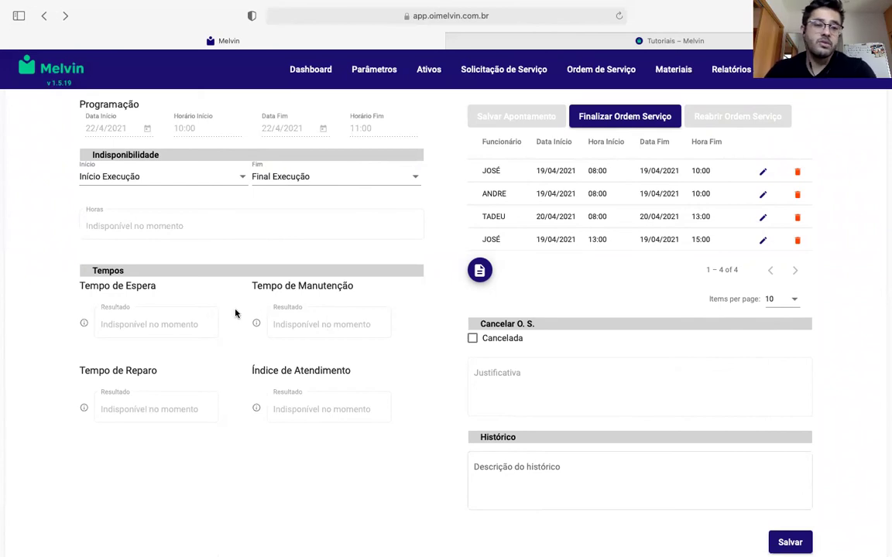
scroll(544, 360, up, 4)
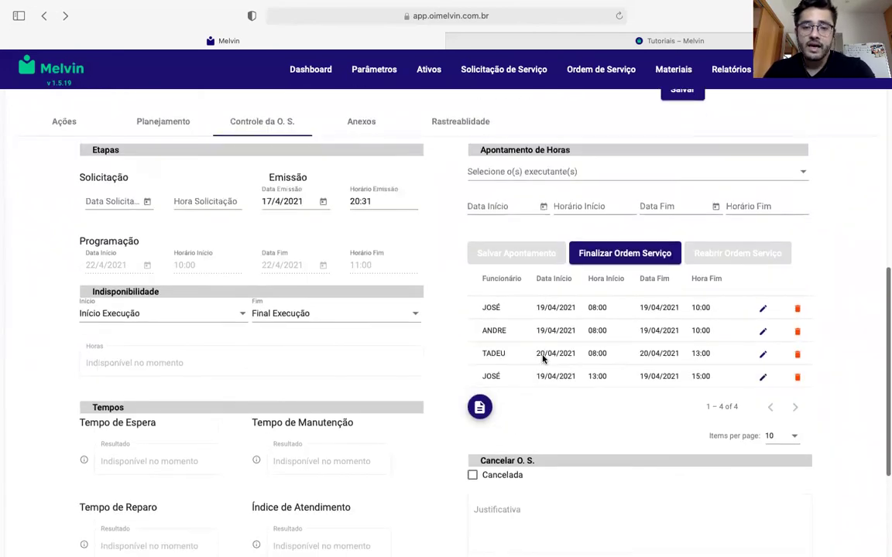
scroll(459, 374, down, 3)
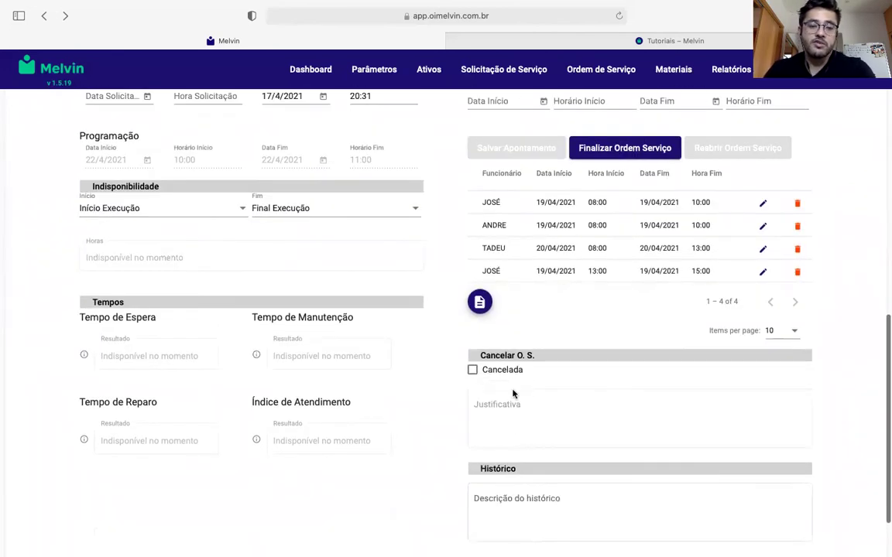
scroll(556, 386, down, 2)
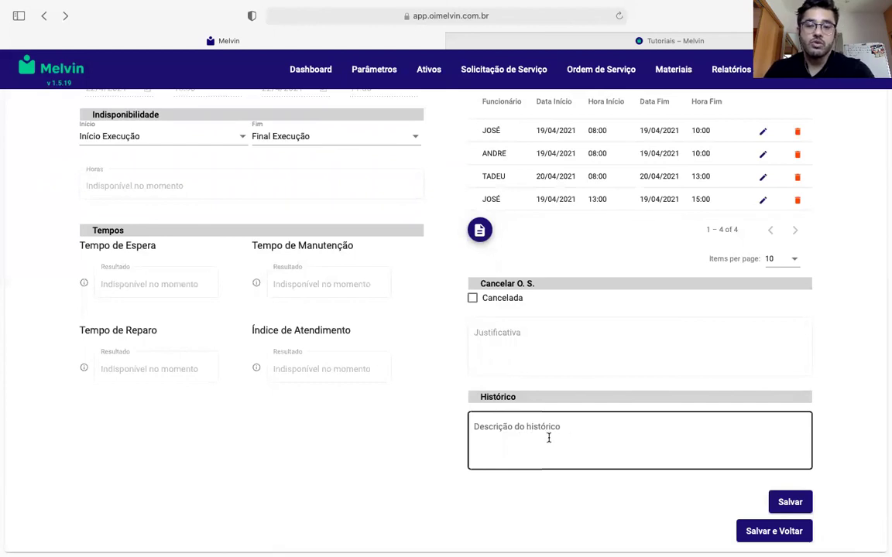
- Finalize the service order from its hours log, with the four working-hours entries recorded
scroll(549, 438, up, 5)
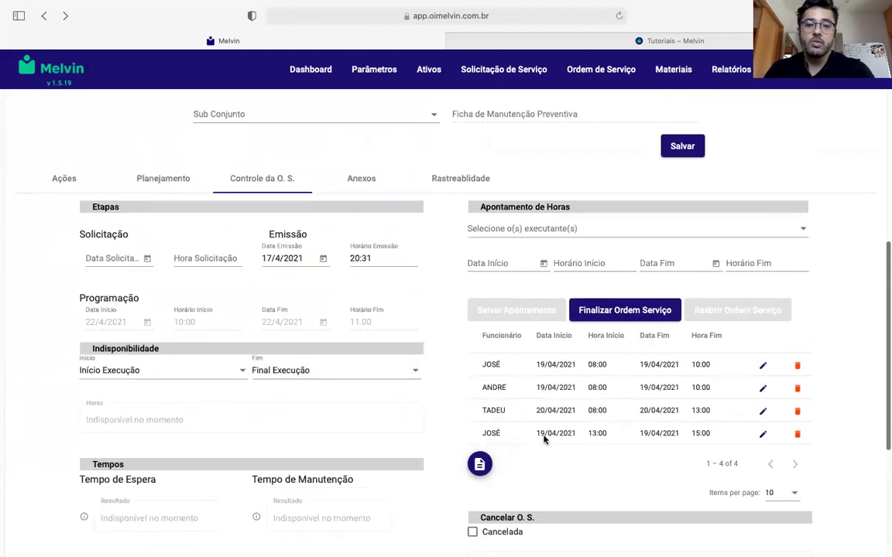
scroll(544, 439, up, 1)
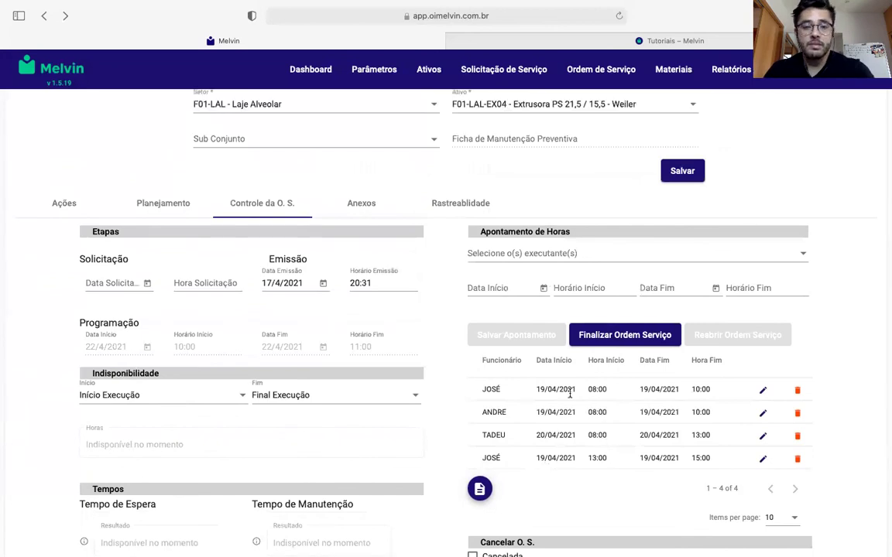
scroll(292, 291, down, 1)
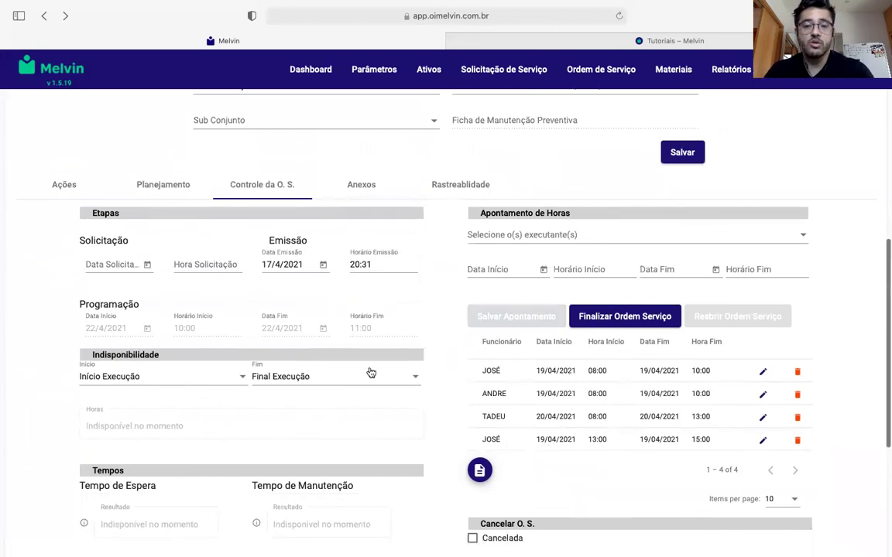
click(625, 316)
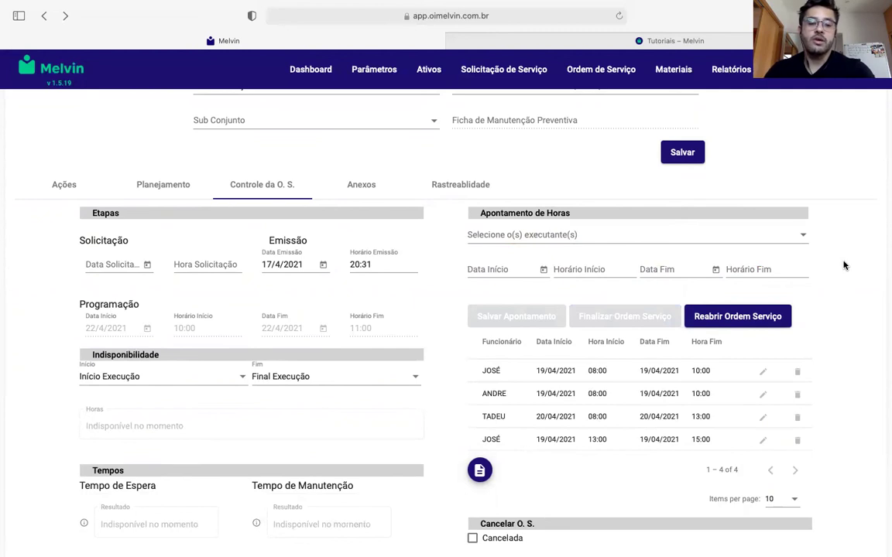
- Reopen the finalized service order and finalize it again
scroll(440, 402, down, 2)
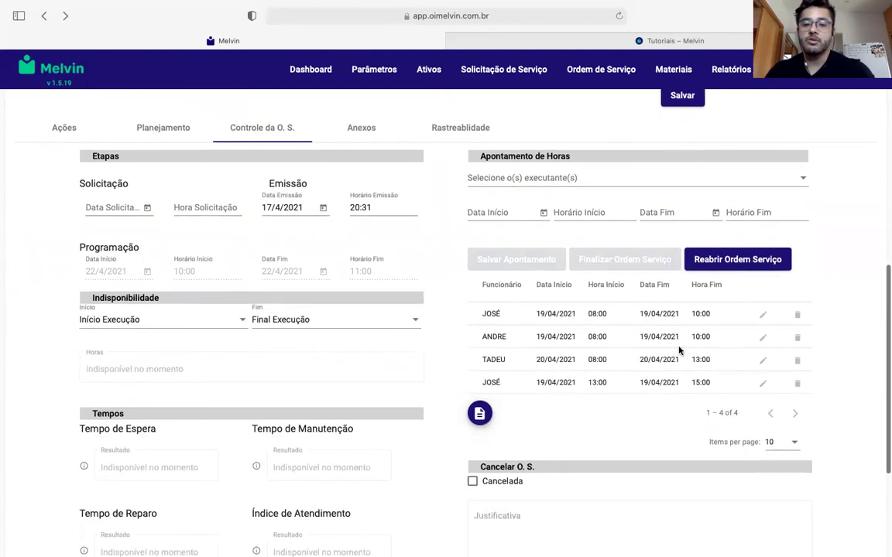
click(738, 260)
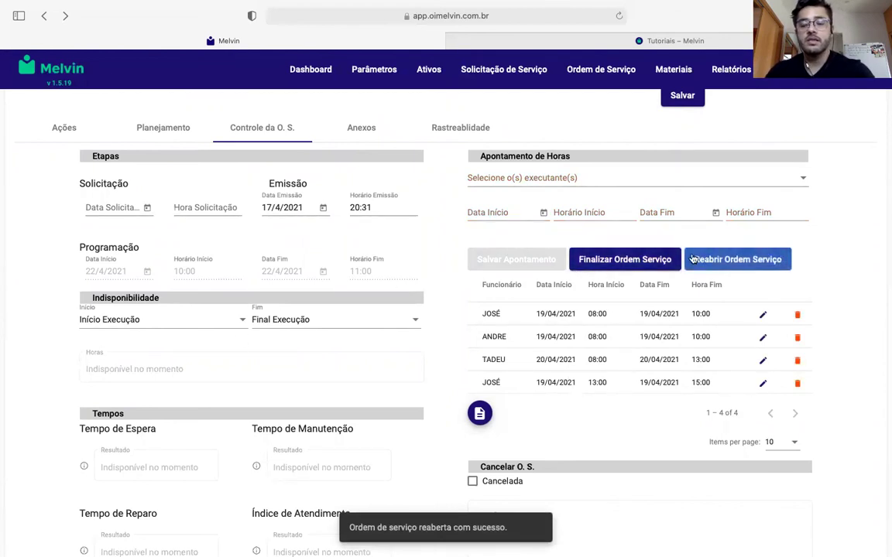
click(660, 259)
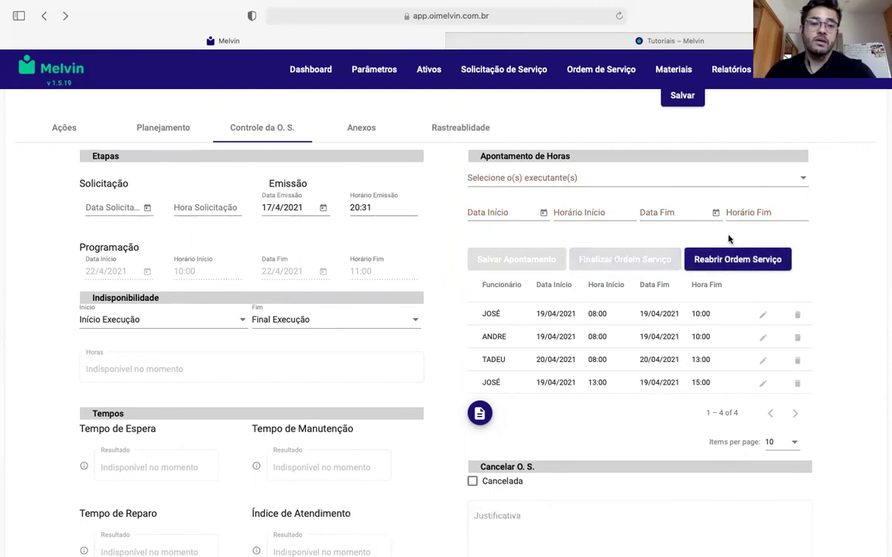
scroll(729, 239, up, 1)
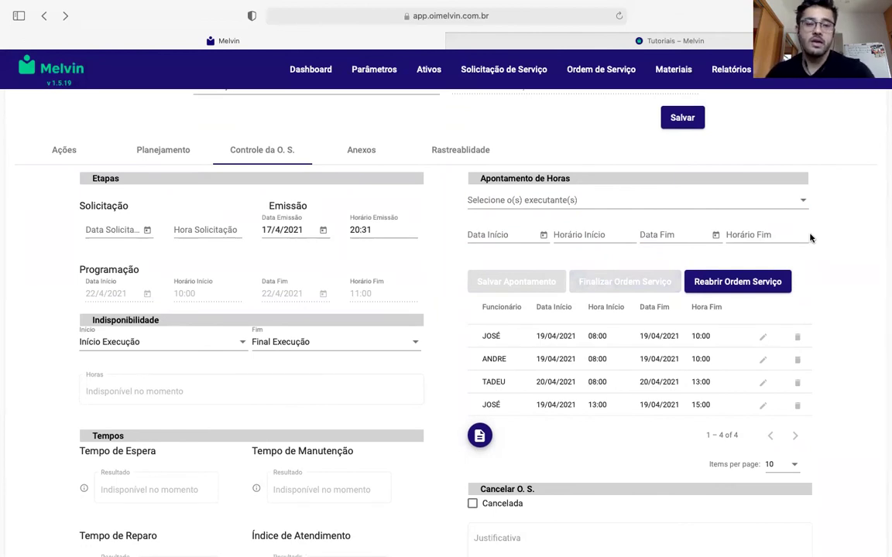
scroll(811, 238, up, 3)
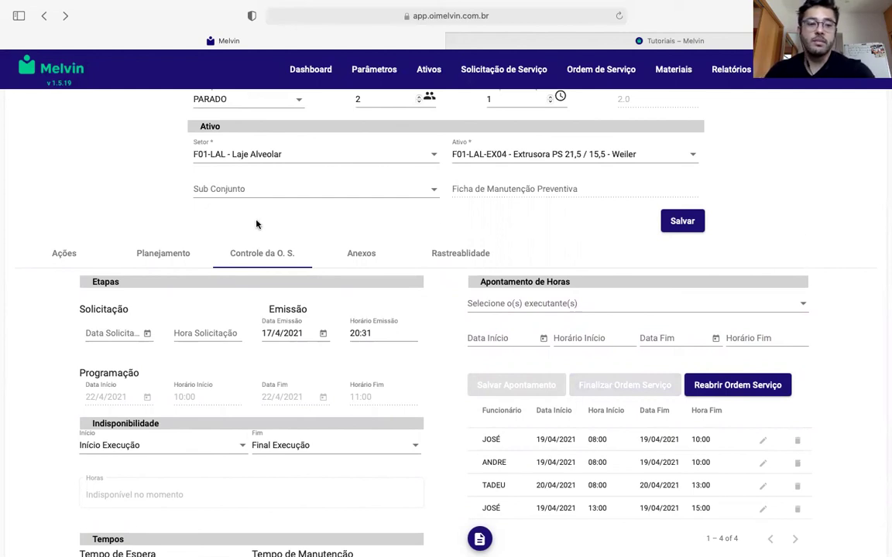
scroll(254, 225, down, 2)
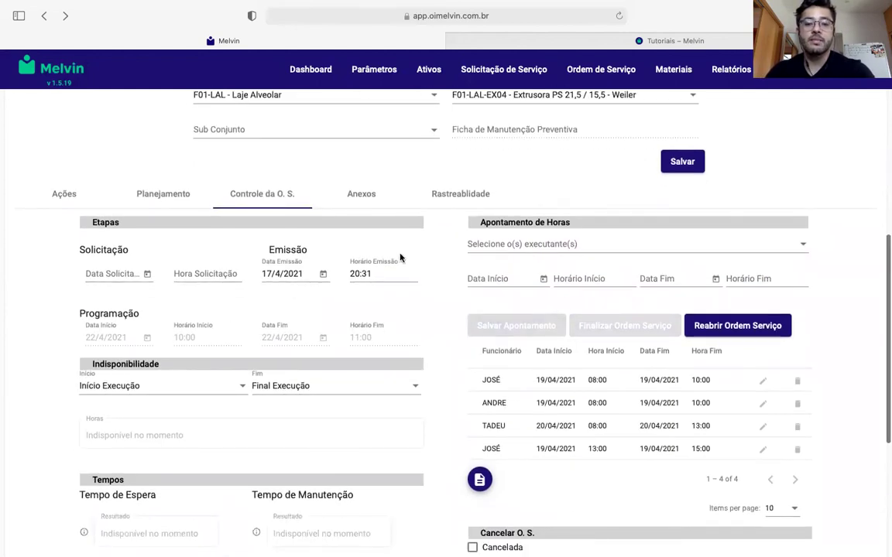
click(597, 325)
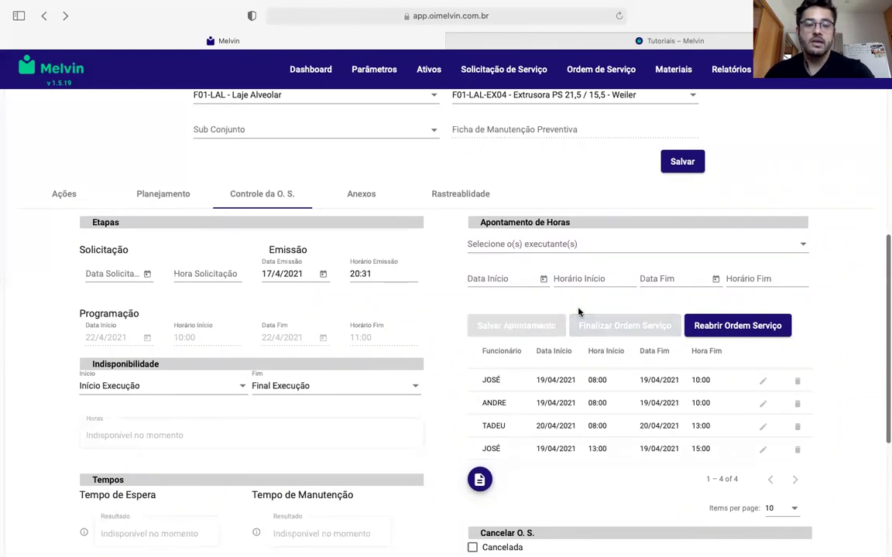